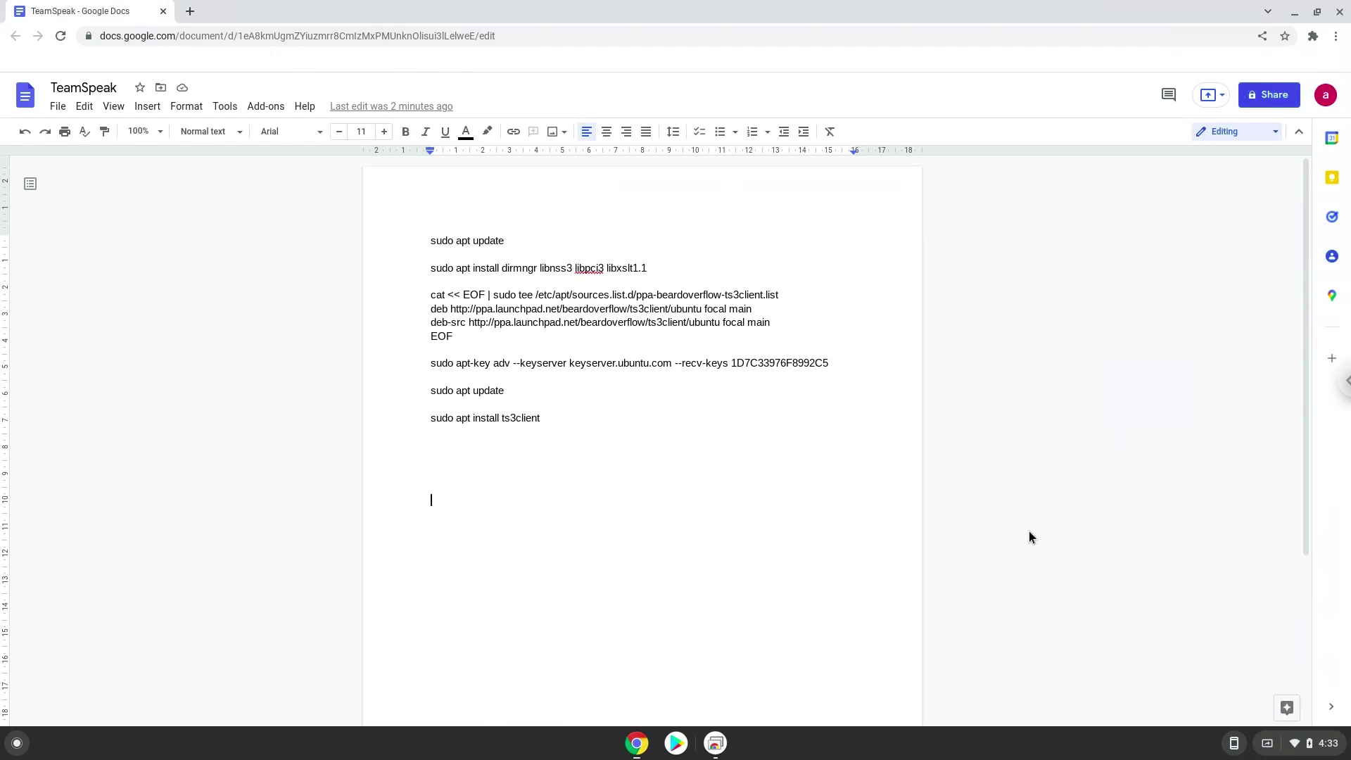
From Settings' Advanced > Developers section, turn on the Linux development environment to reach its setup dialog
click(1302, 744)
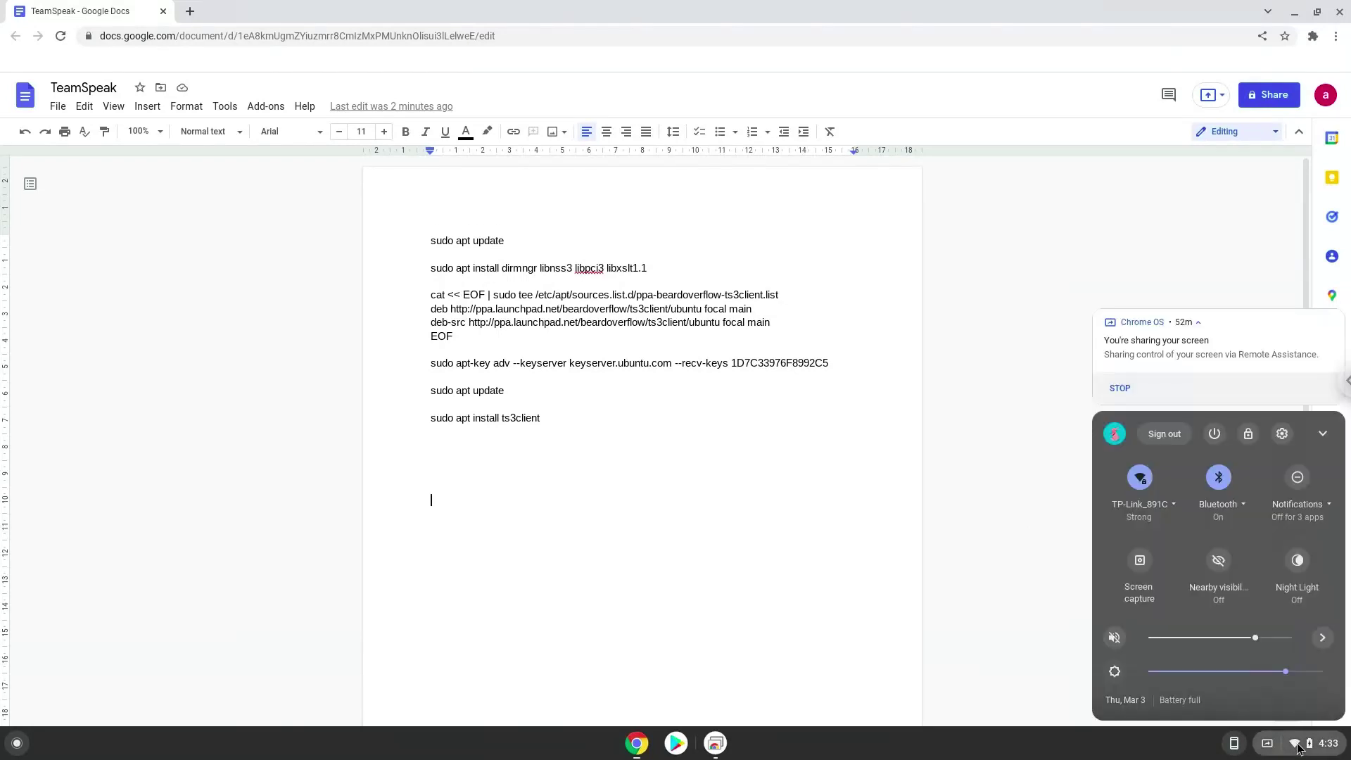
click(1282, 434)
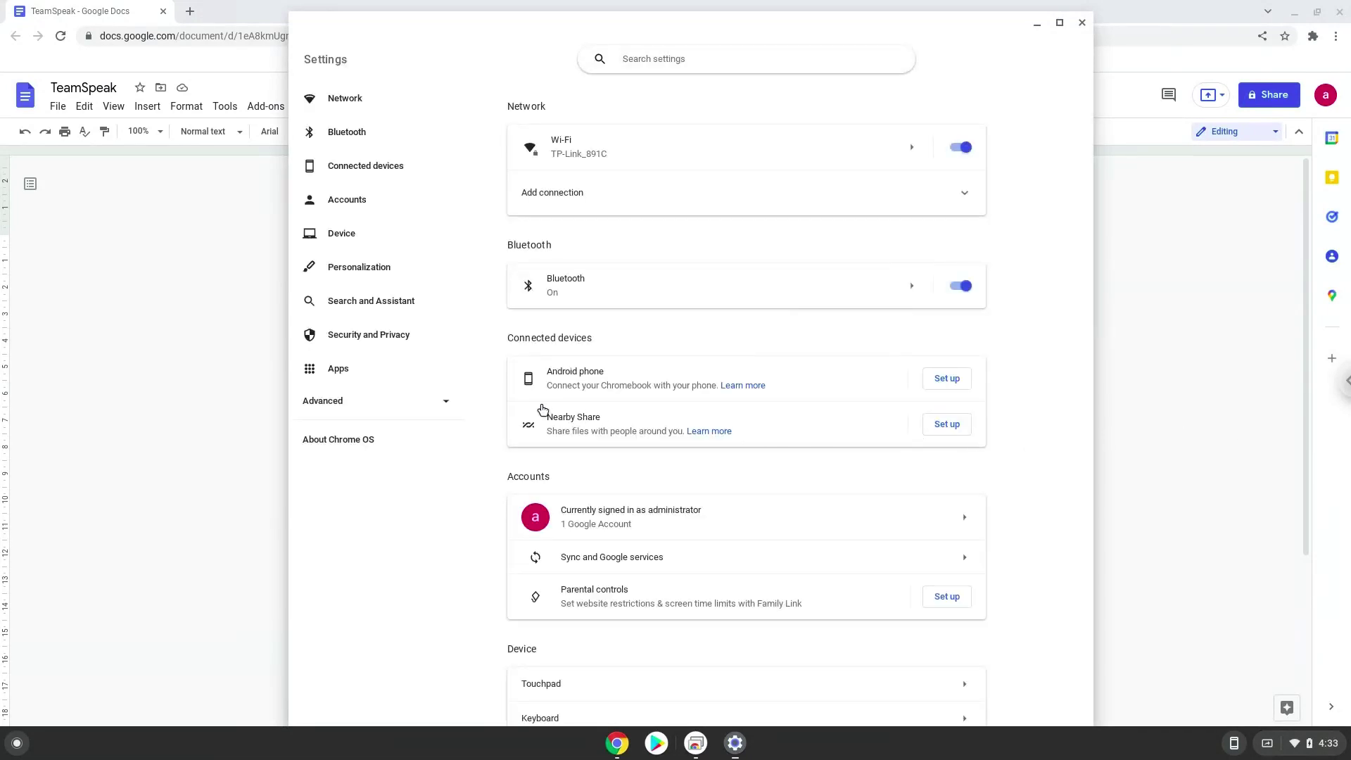
click(392, 406)
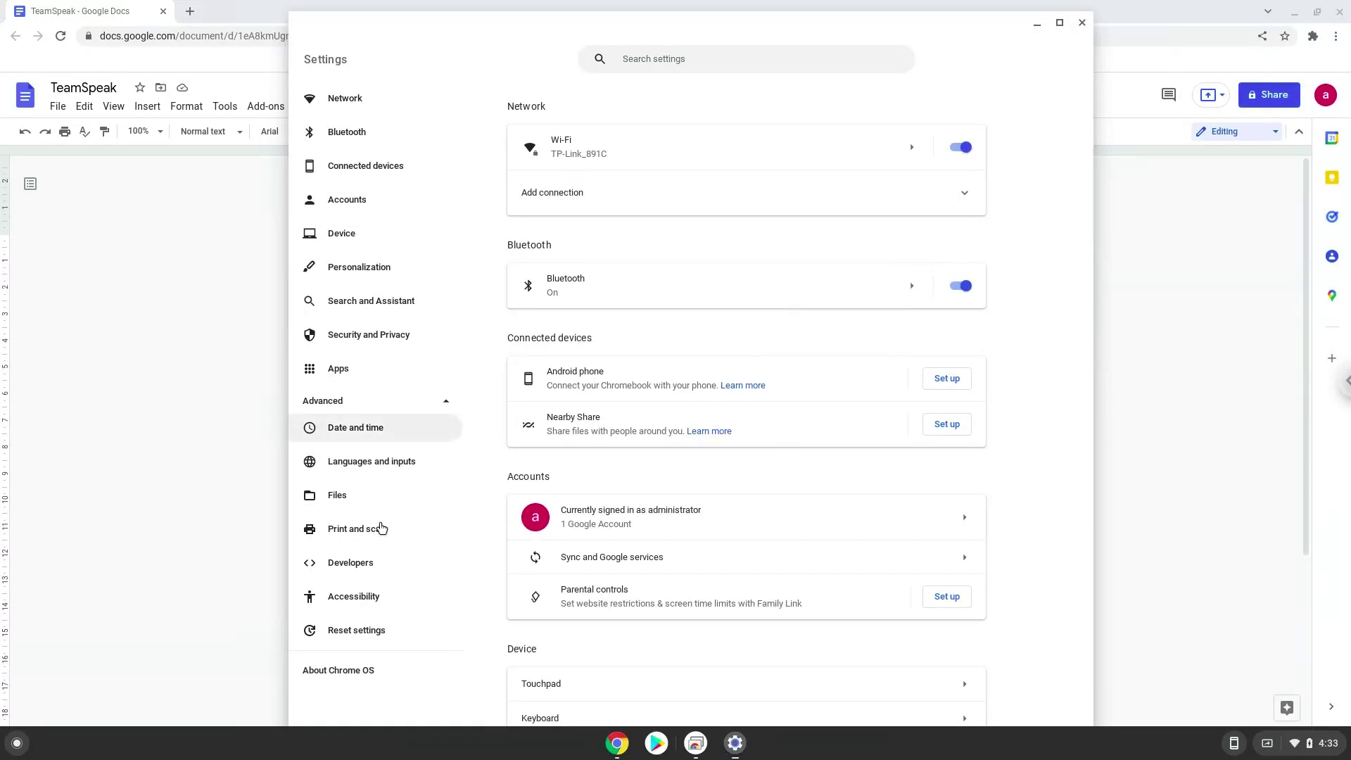
click(380, 562)
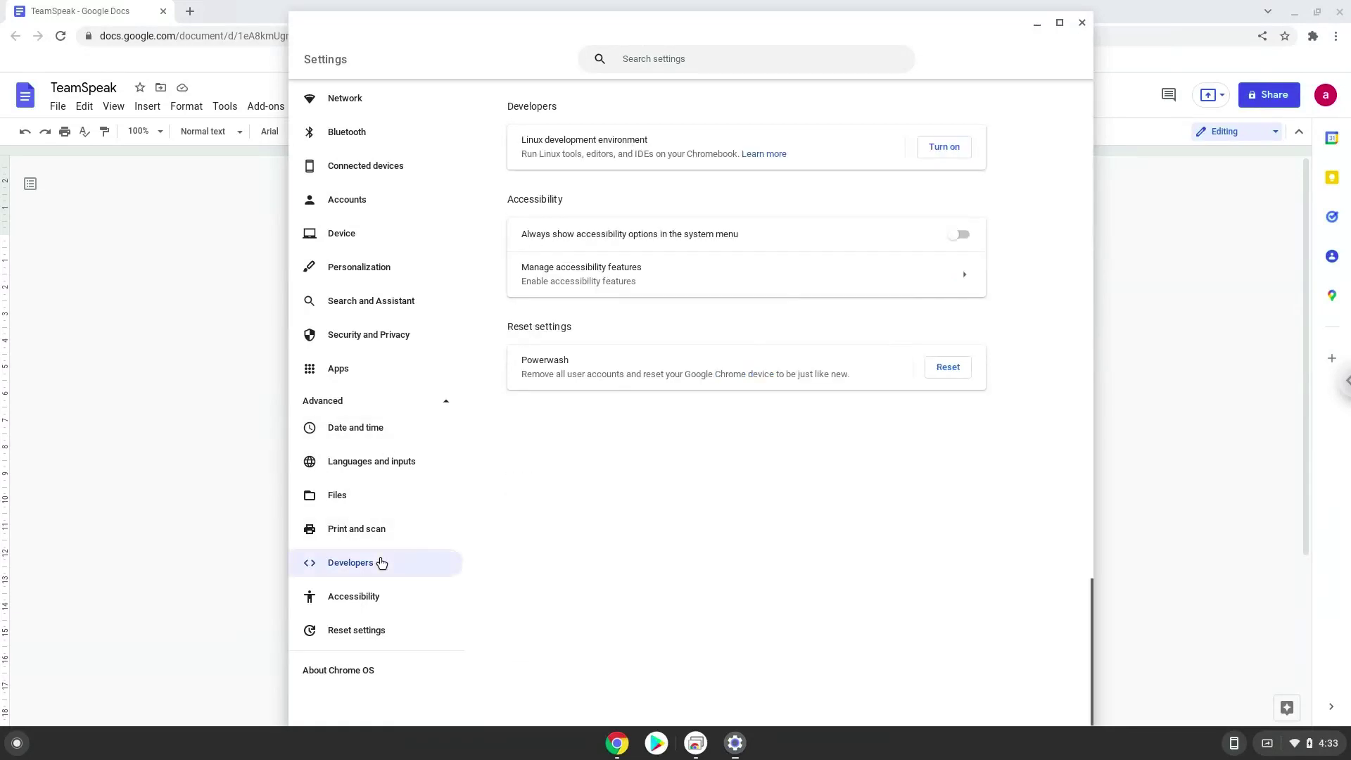
click(946, 152)
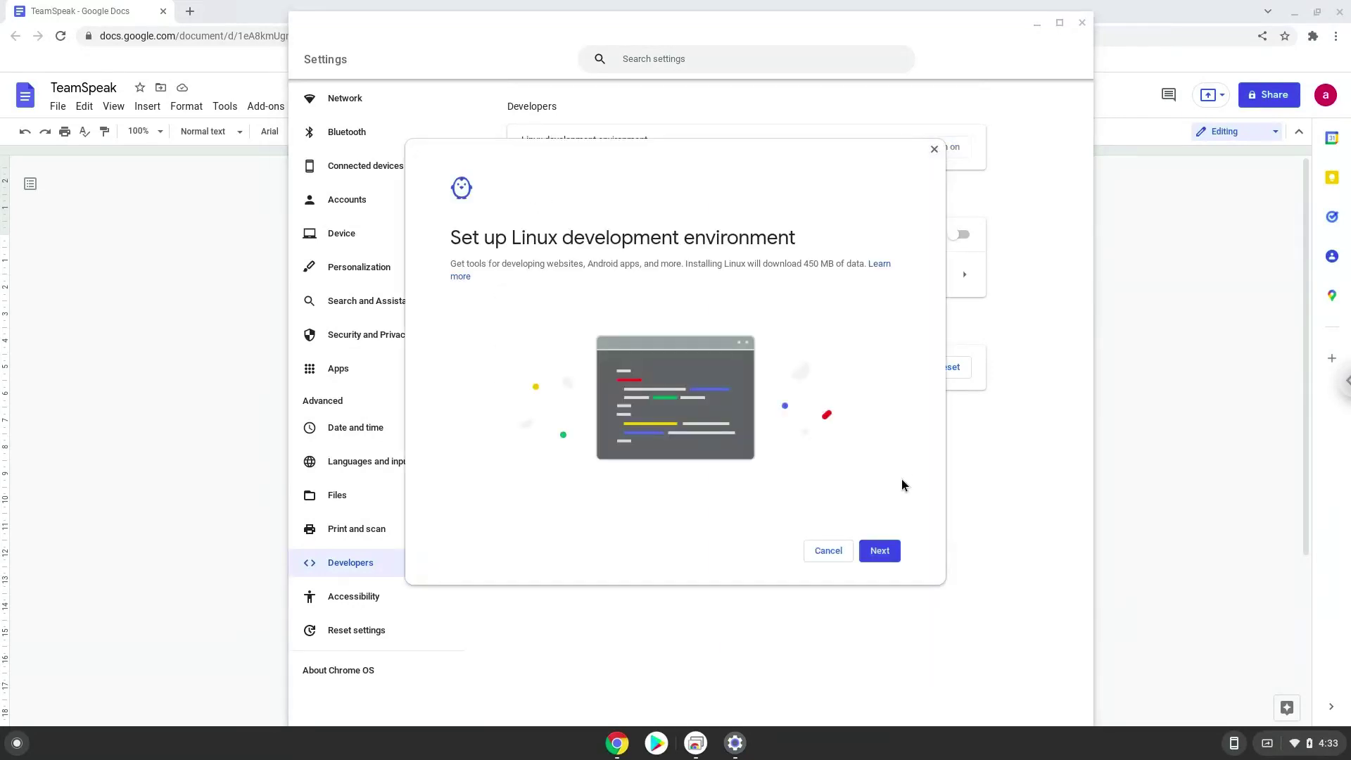
Install Linux through the setup dialog's Next and Install, then close the terminal that opens
click(890, 553)
click(890, 553)
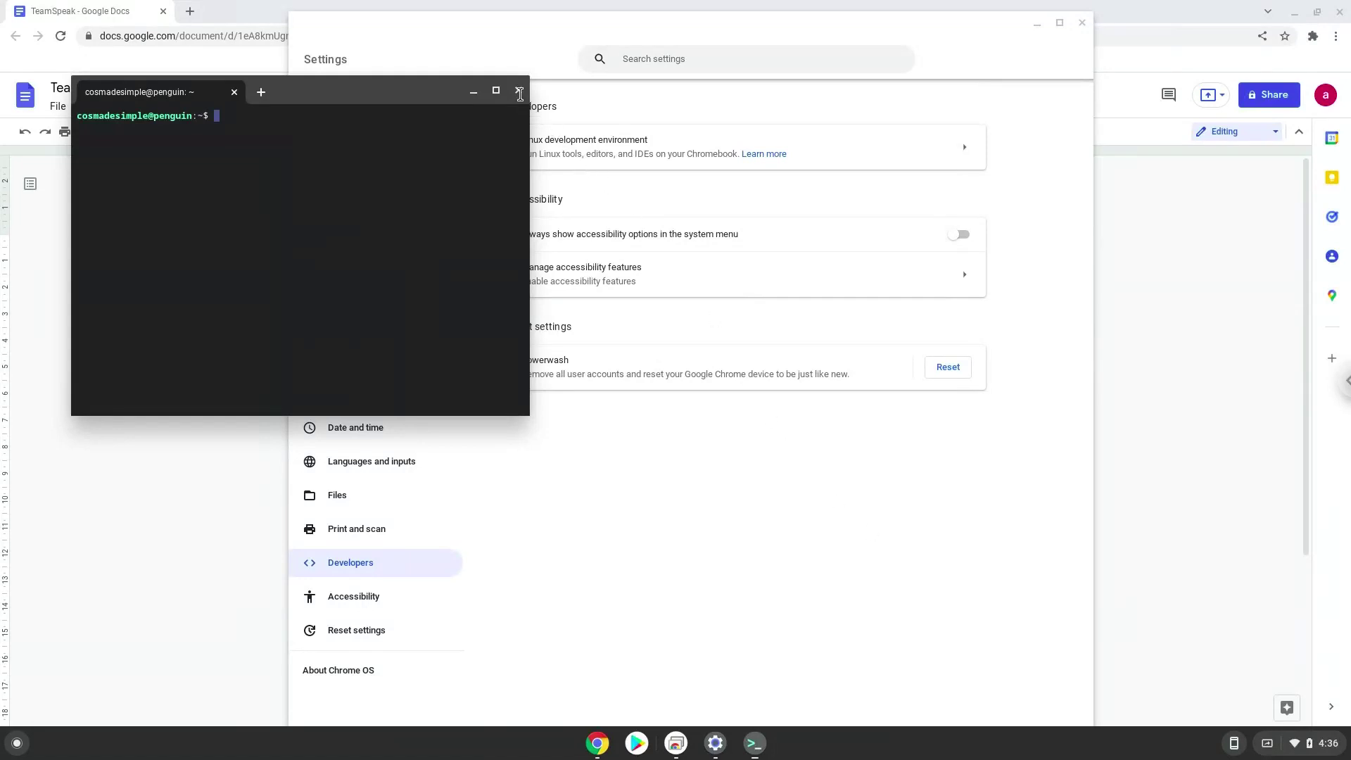
click(518, 92)
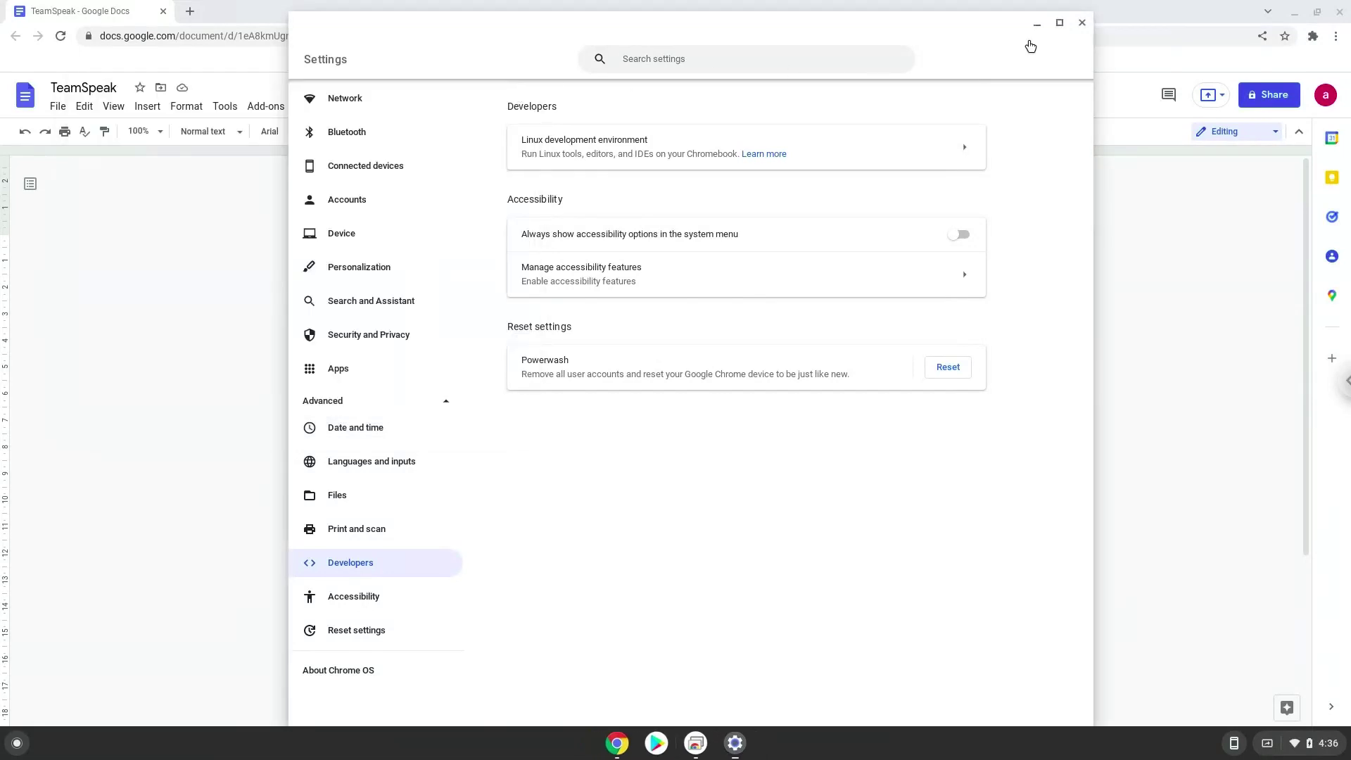
Close Settings and copy the 'sudo apt update' line from the TeamSpeak document
click(1082, 24)
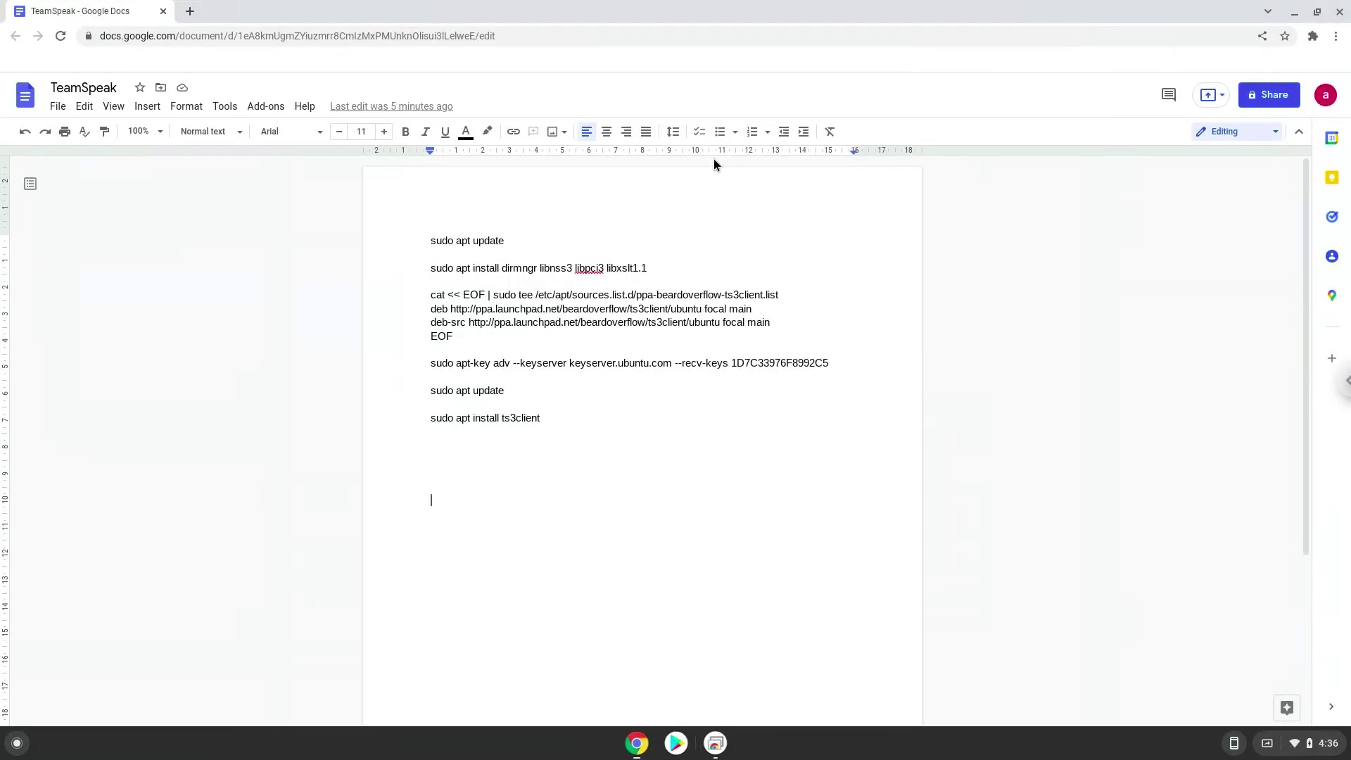
double_click(485, 240)
triple_click(484, 240)
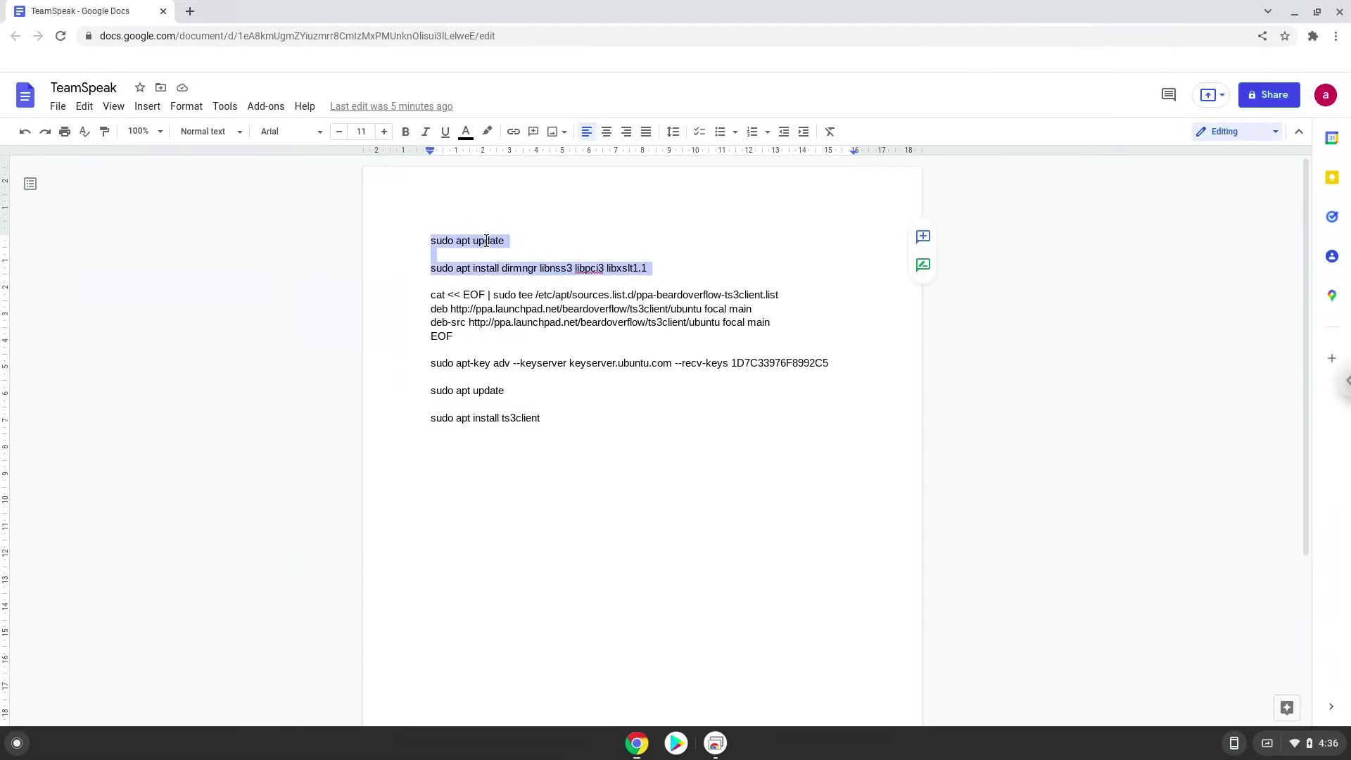
click(507, 240)
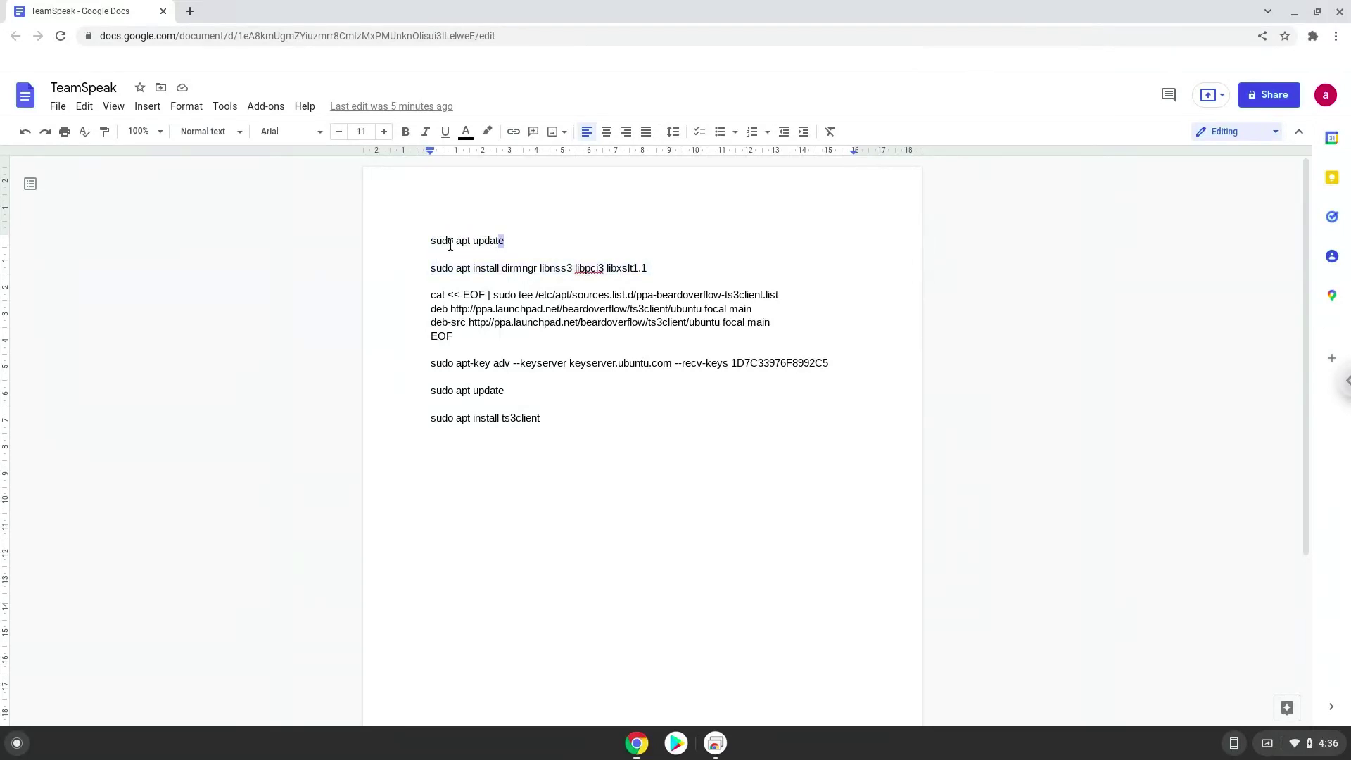
drag(506, 241, 430, 243)
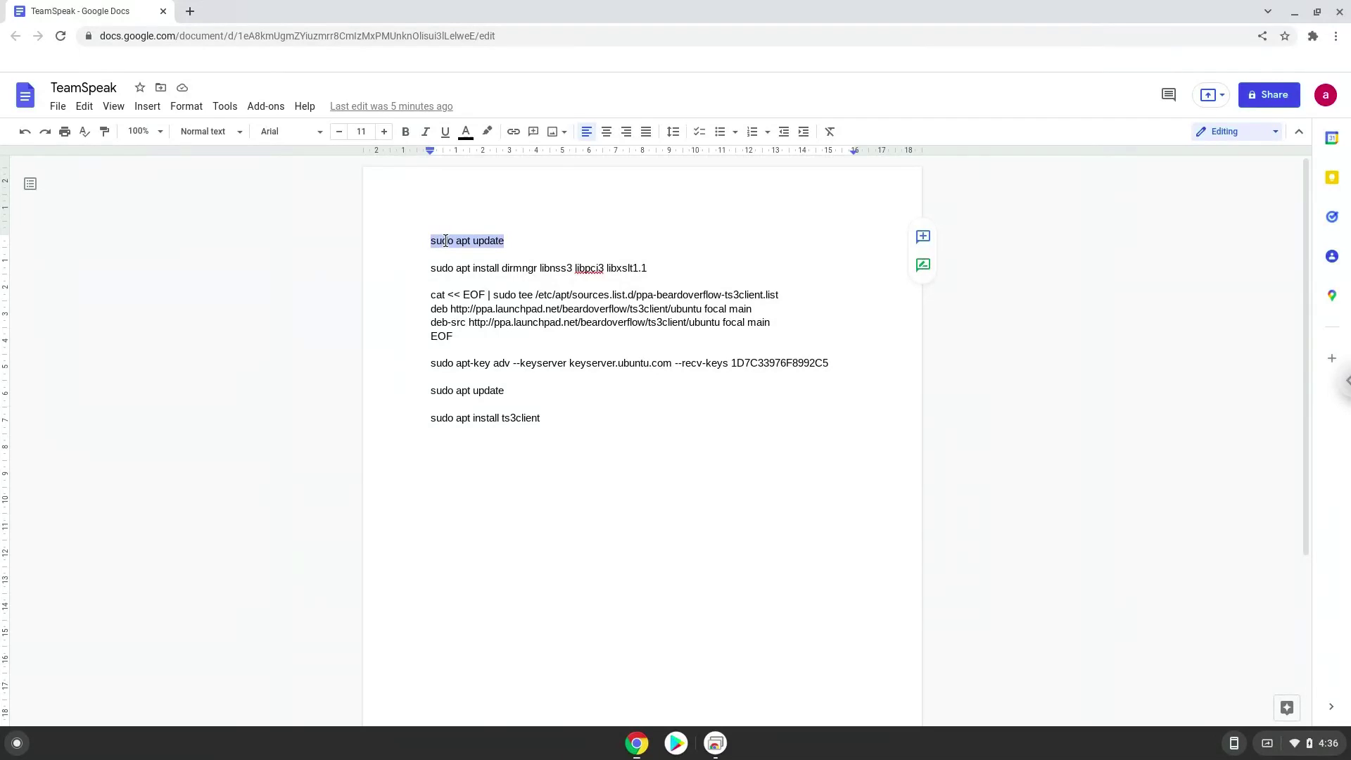
right_click(445, 243)
click(480, 280)
Open Terminal from a Launcher search for 'ter' to run sudo apt update
click(18, 748)
text(terminal)
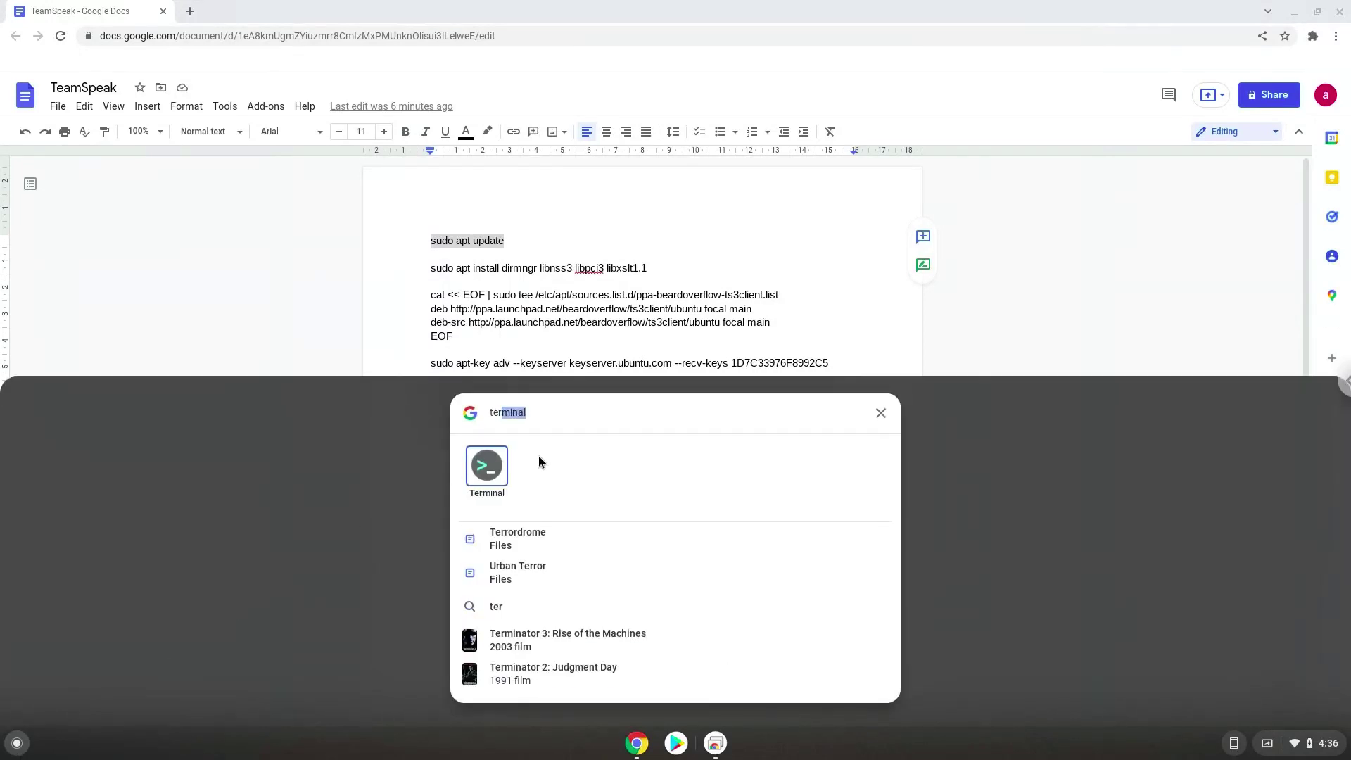
click(488, 467)
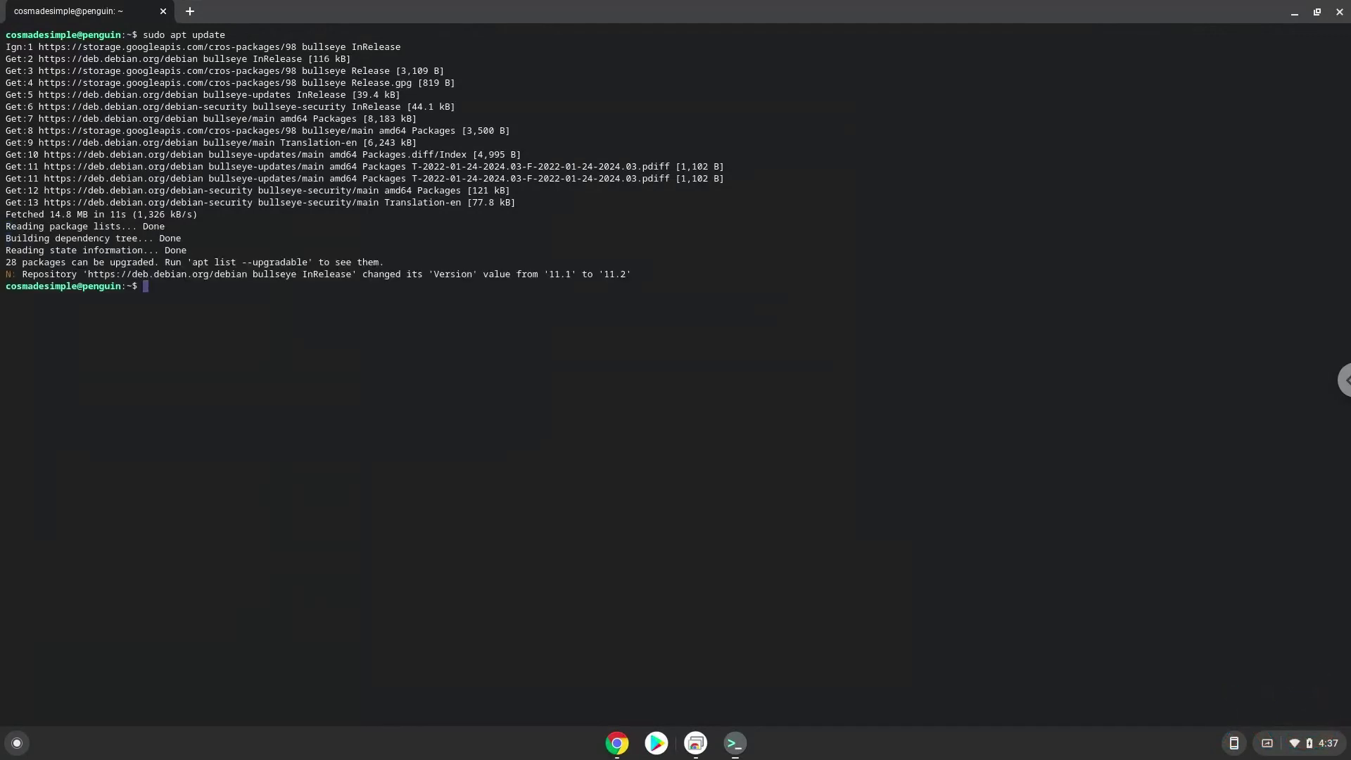
Copy the dirmngr libnss3 libpci3 libxslt1.1 install line into Terminal, run it and confirm
click(617, 744)
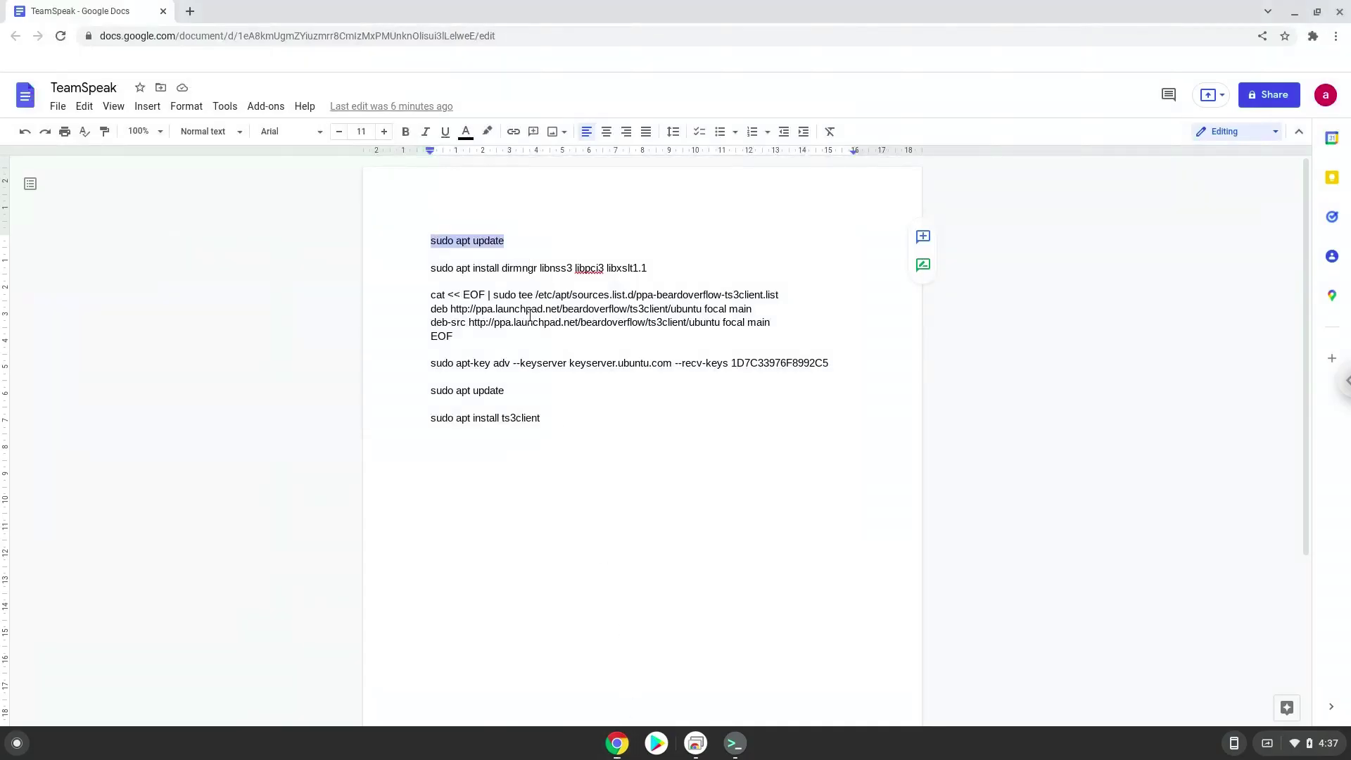
drag(648, 270, 429, 272)
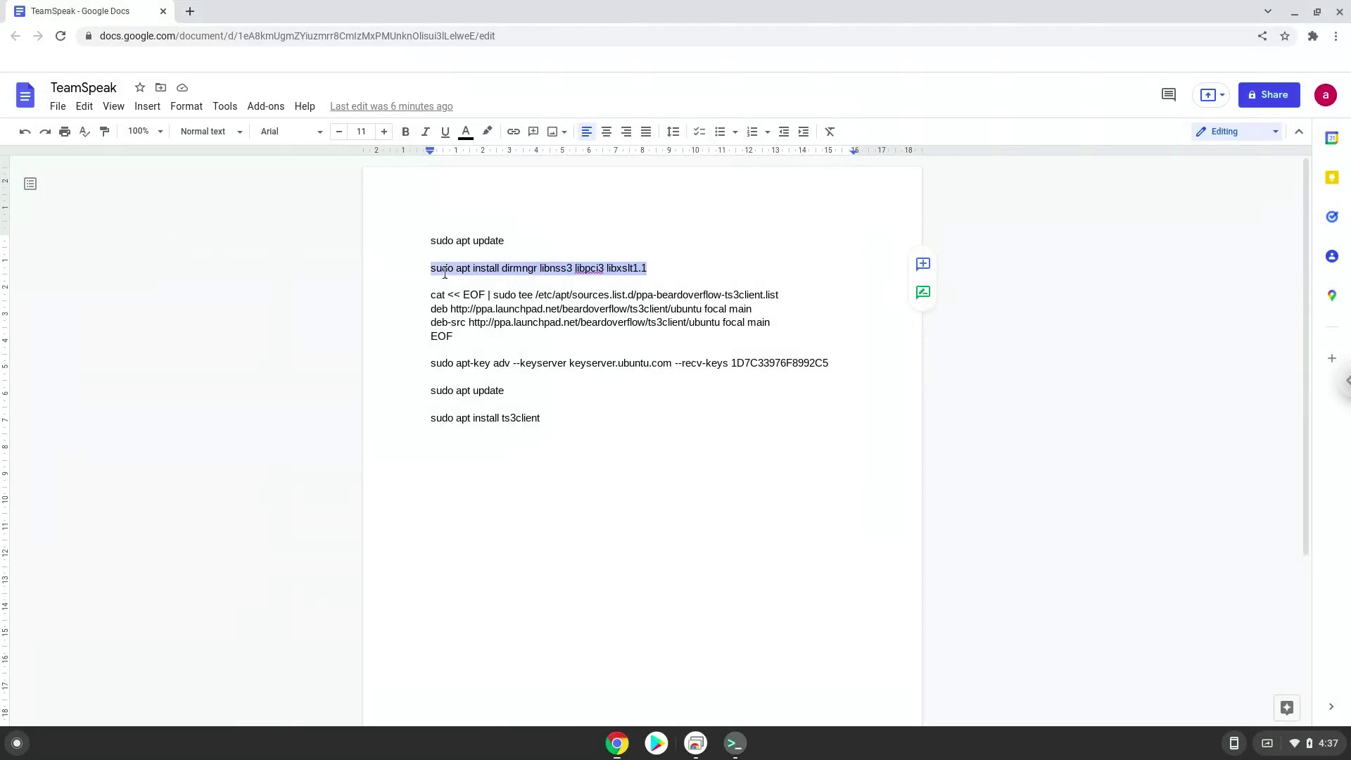
right_click(445, 273)
click(479, 311)
click(730, 748)
right_click(476, 416)
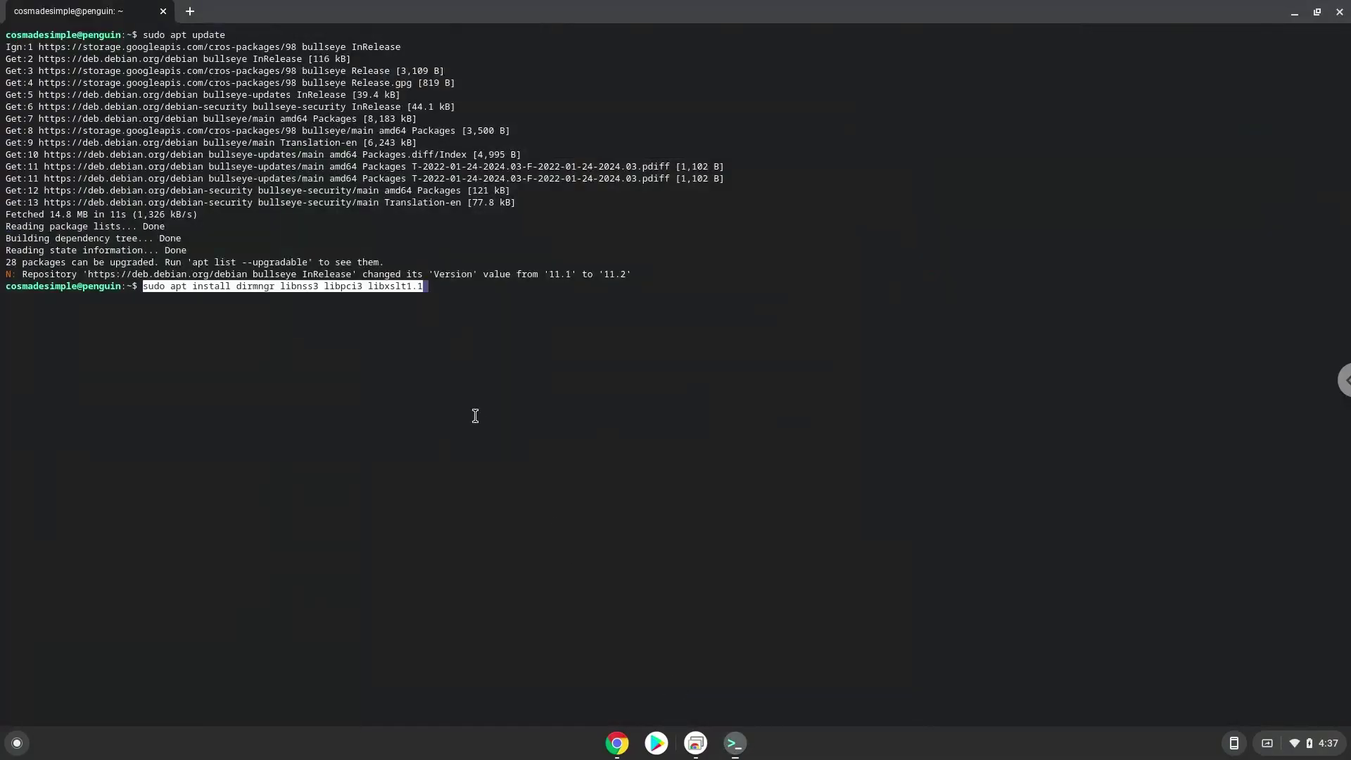
key(Return)
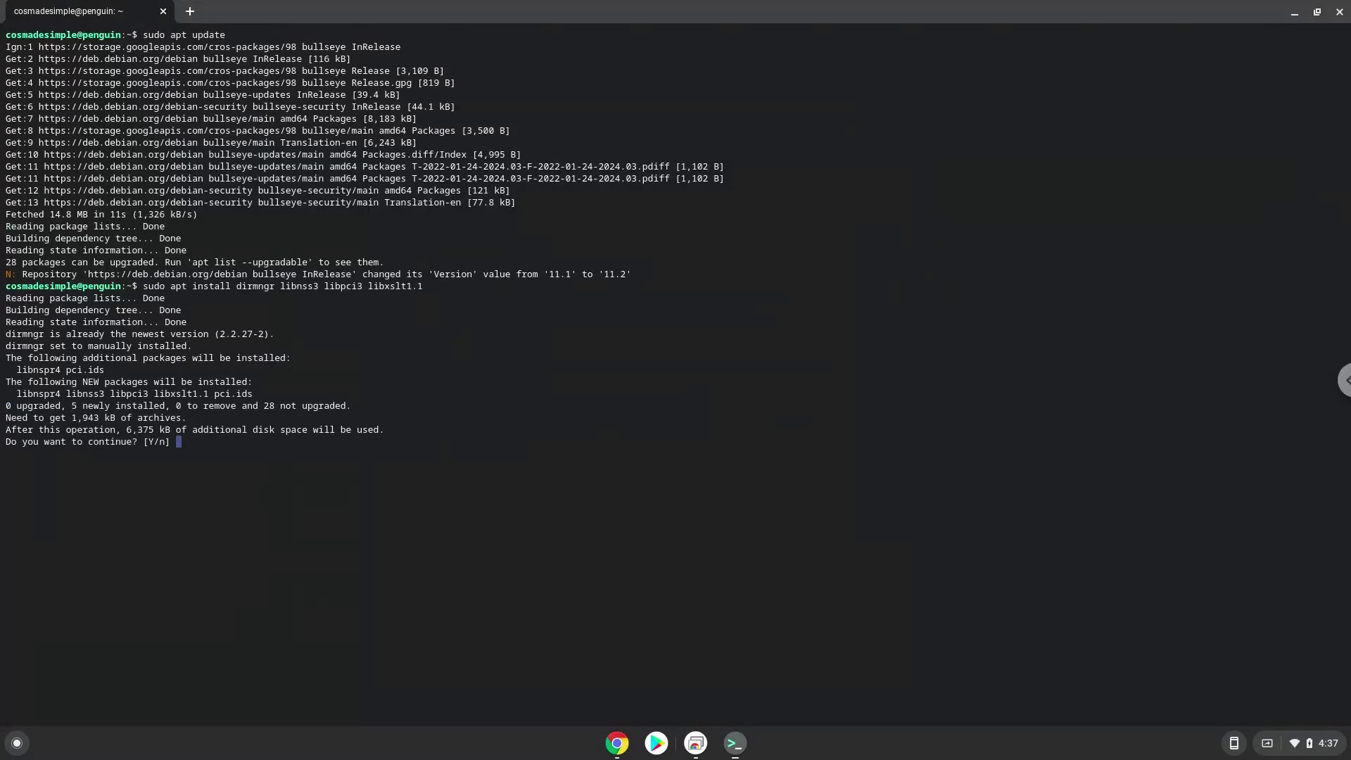
key(Return)
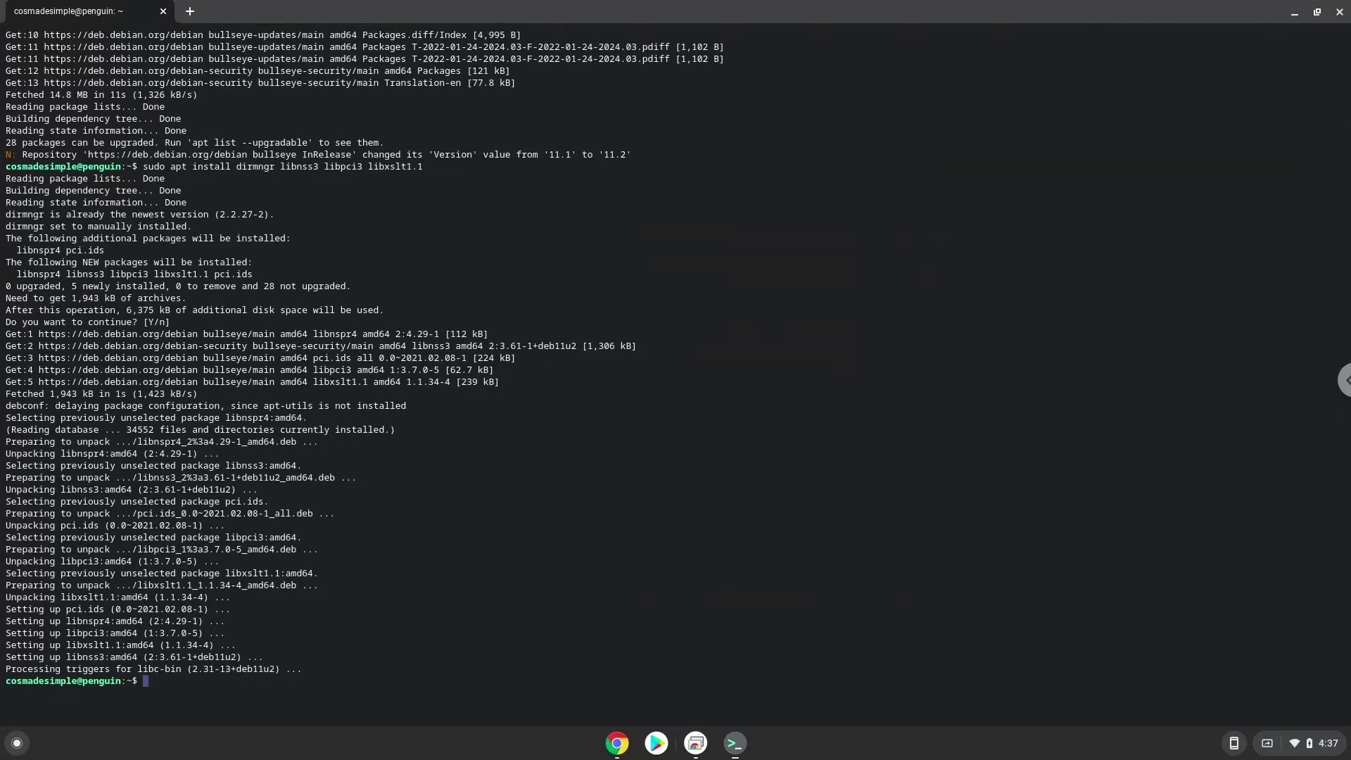
Copy the cat << EOF repository block from the TeamSpeak document
click(617, 745)
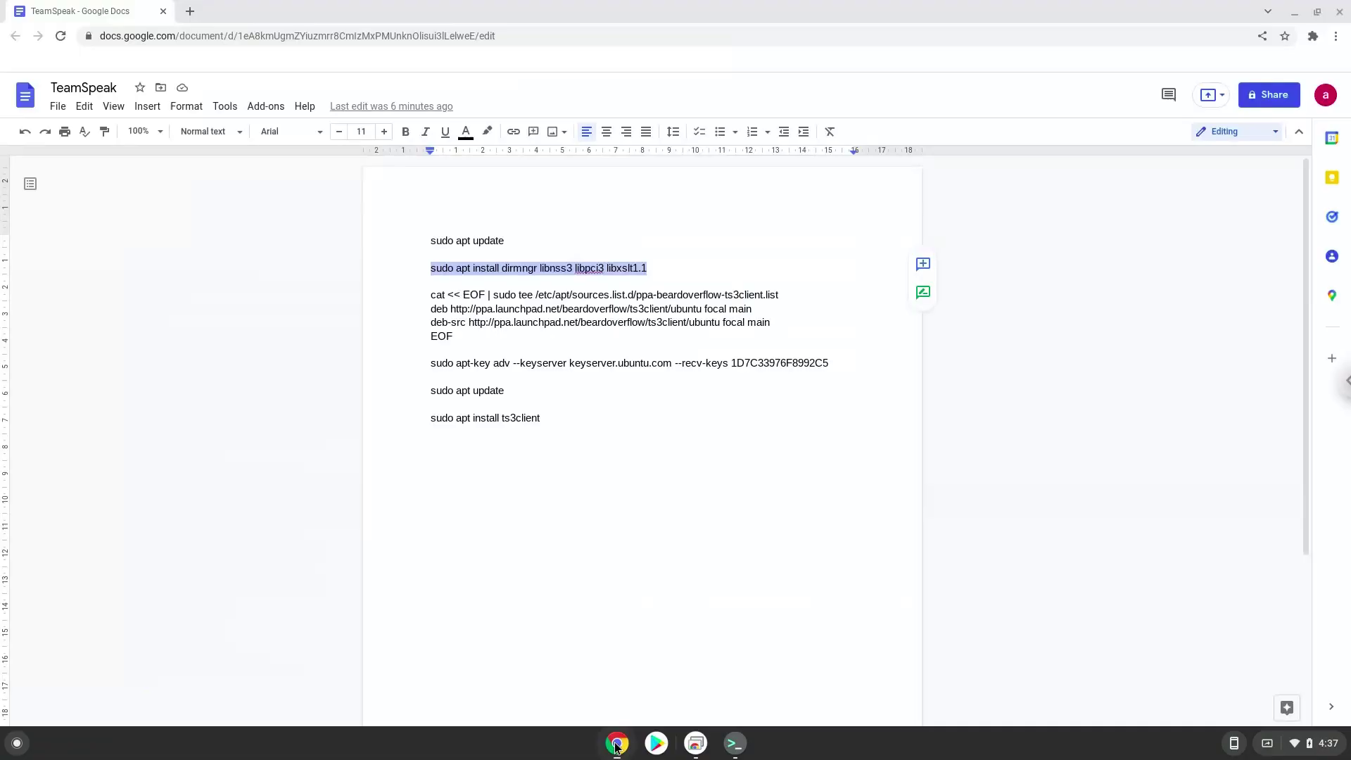
triple_click(520, 318)
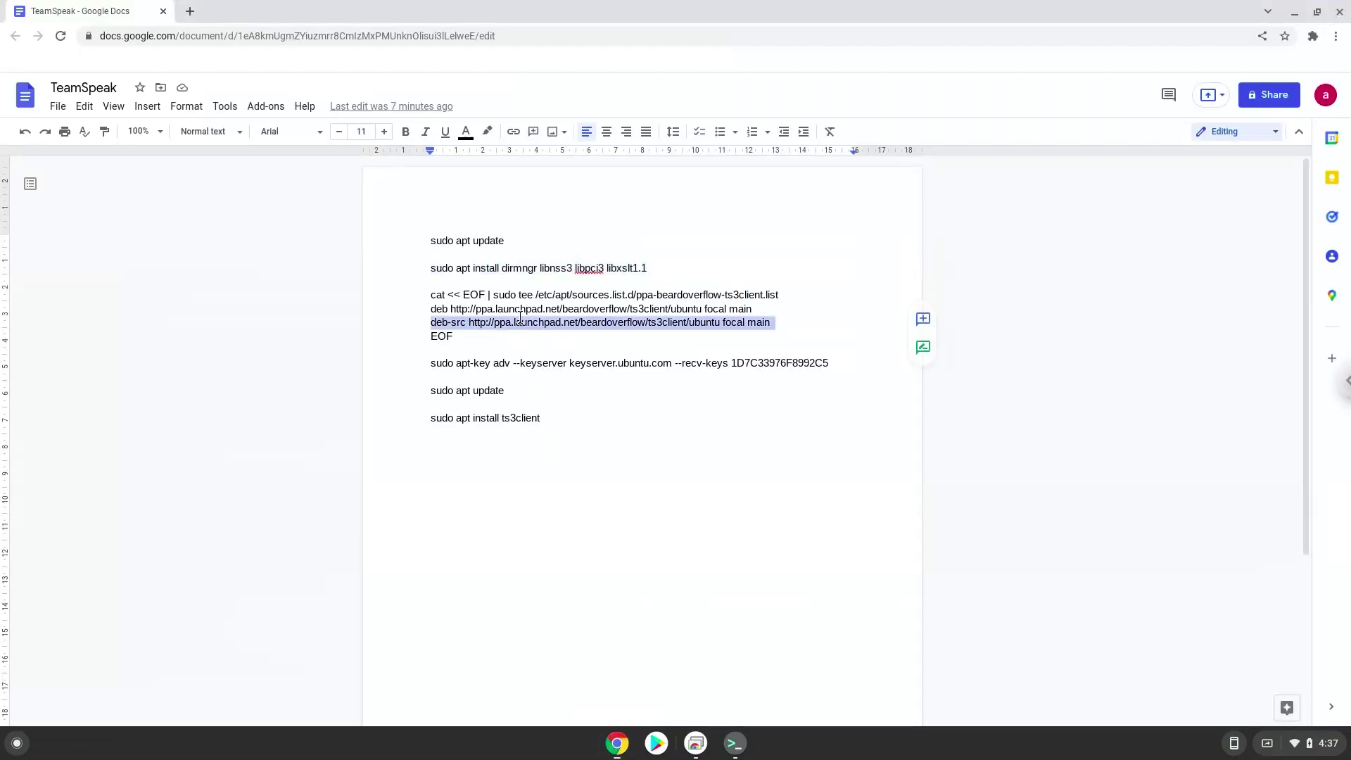
drag(483, 338, 438, 303)
right_click(437, 303)
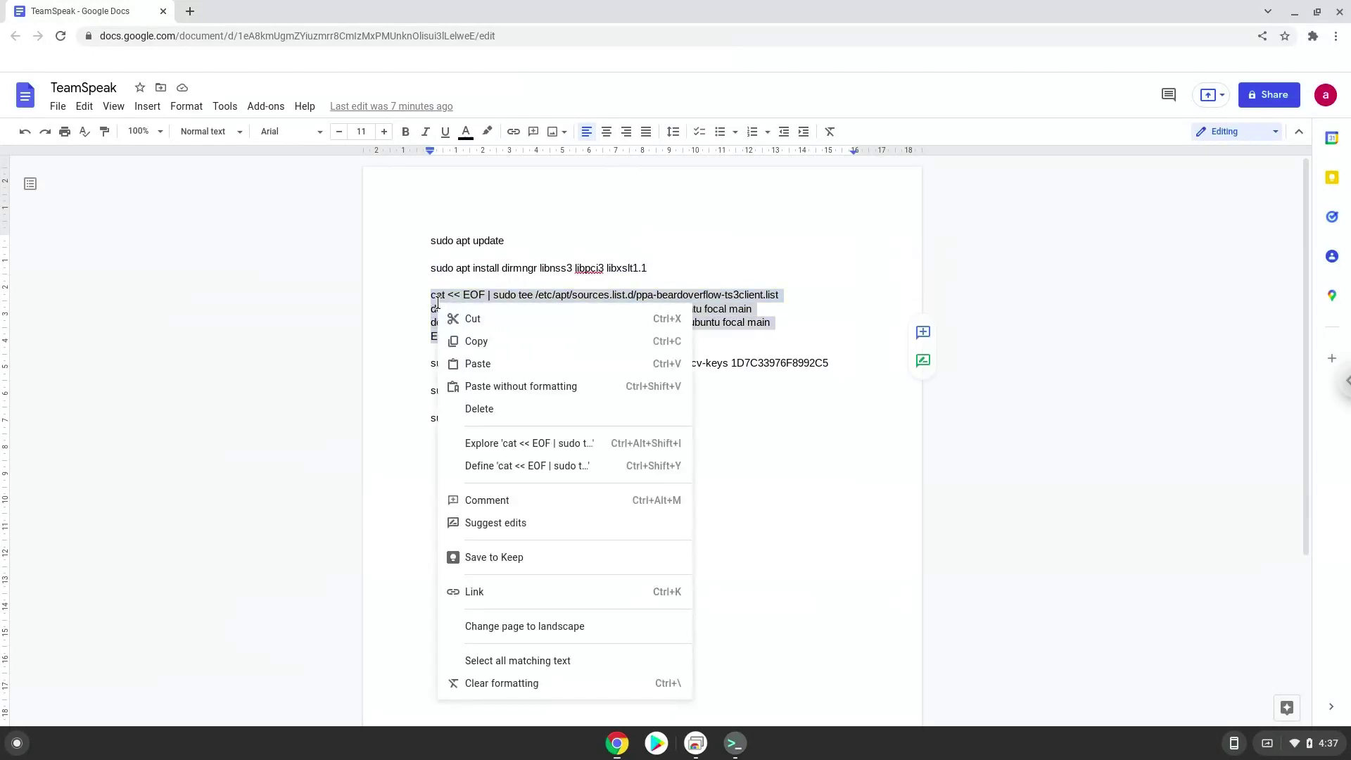
click(472, 342)
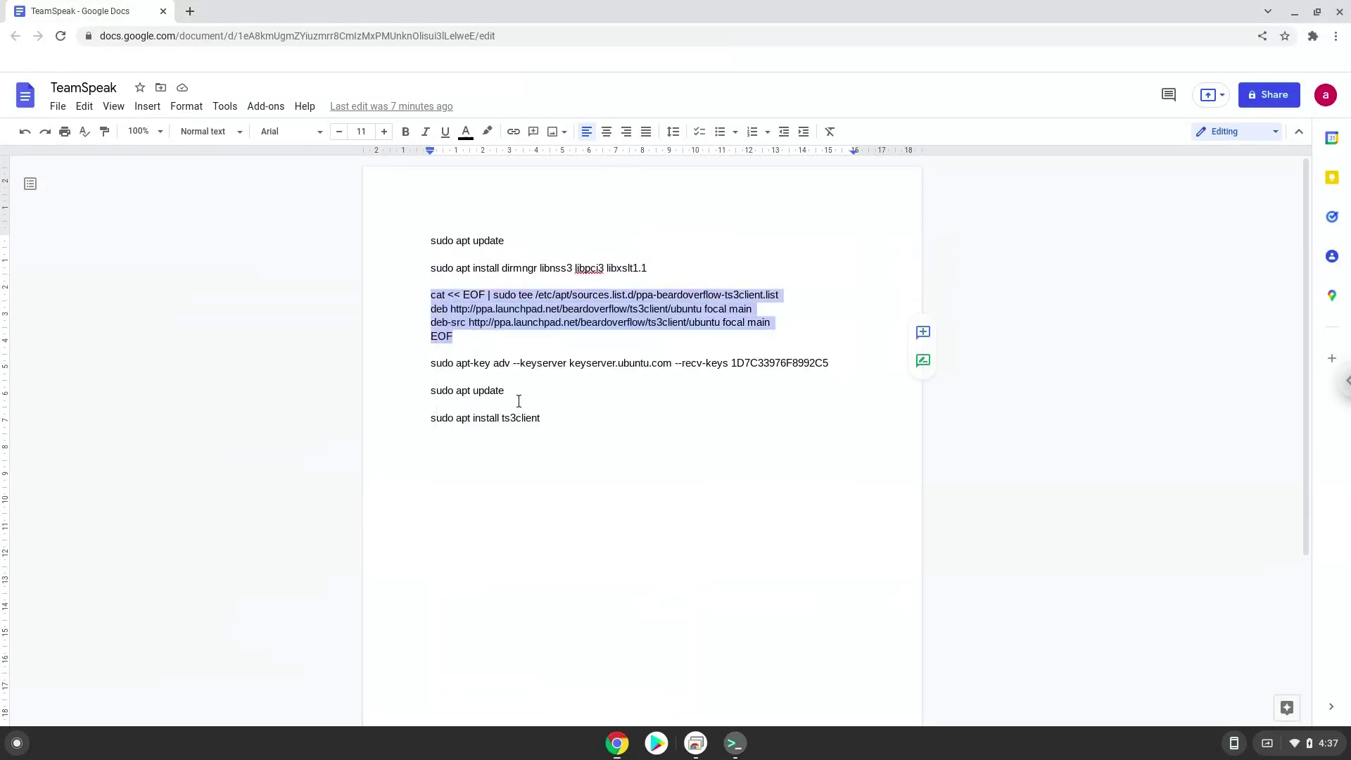
Paste and run the block in Terminal to write ppa-beardoverflow-ts3client.list, then select the apt-key line
click(732, 744)
key(ctrl+shift+v)
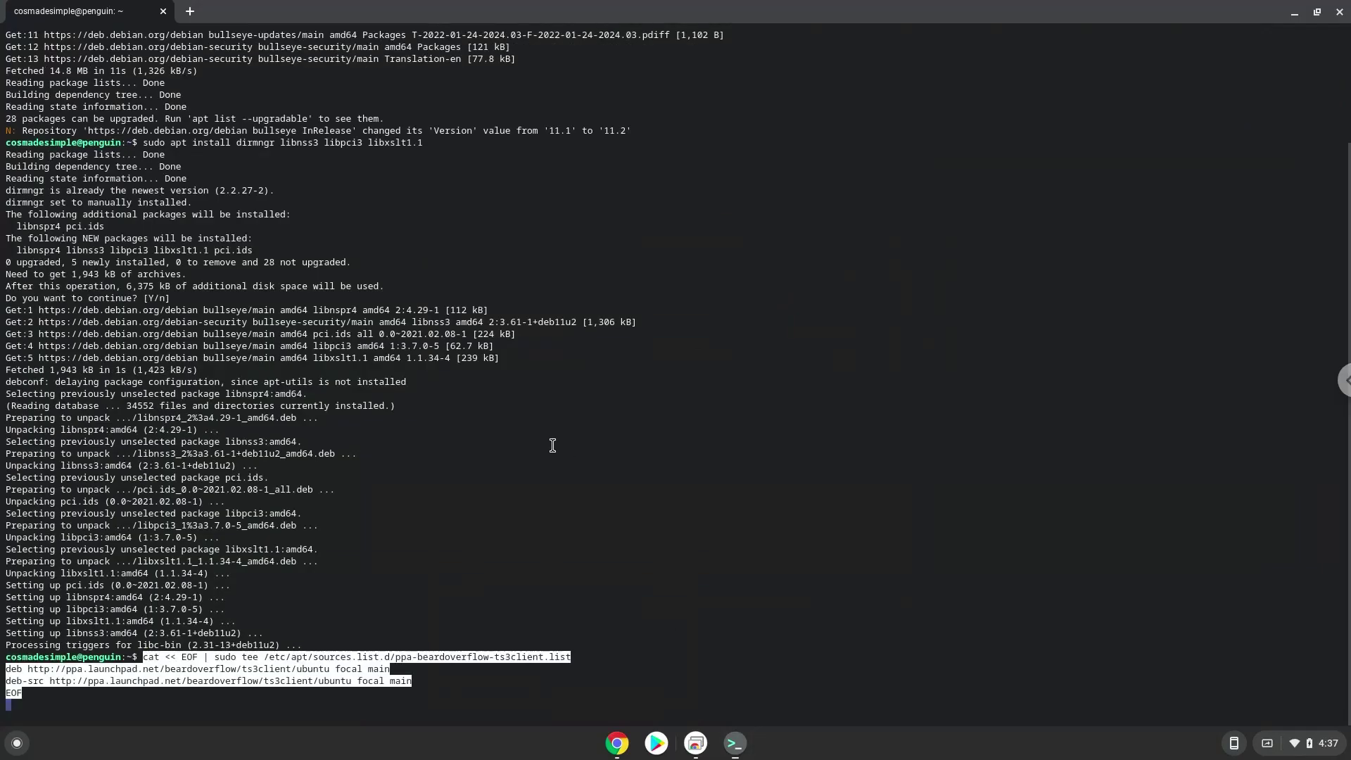
key(Return)
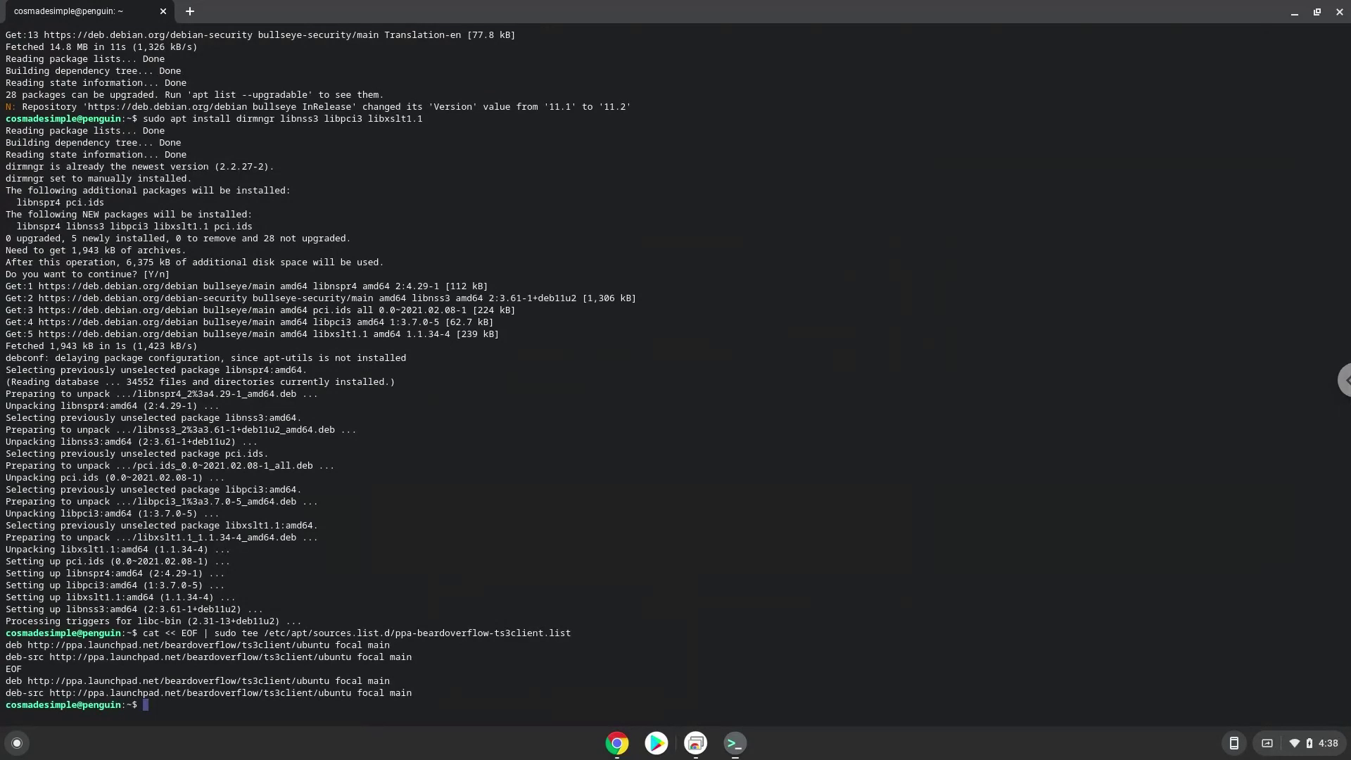
click(617, 744)
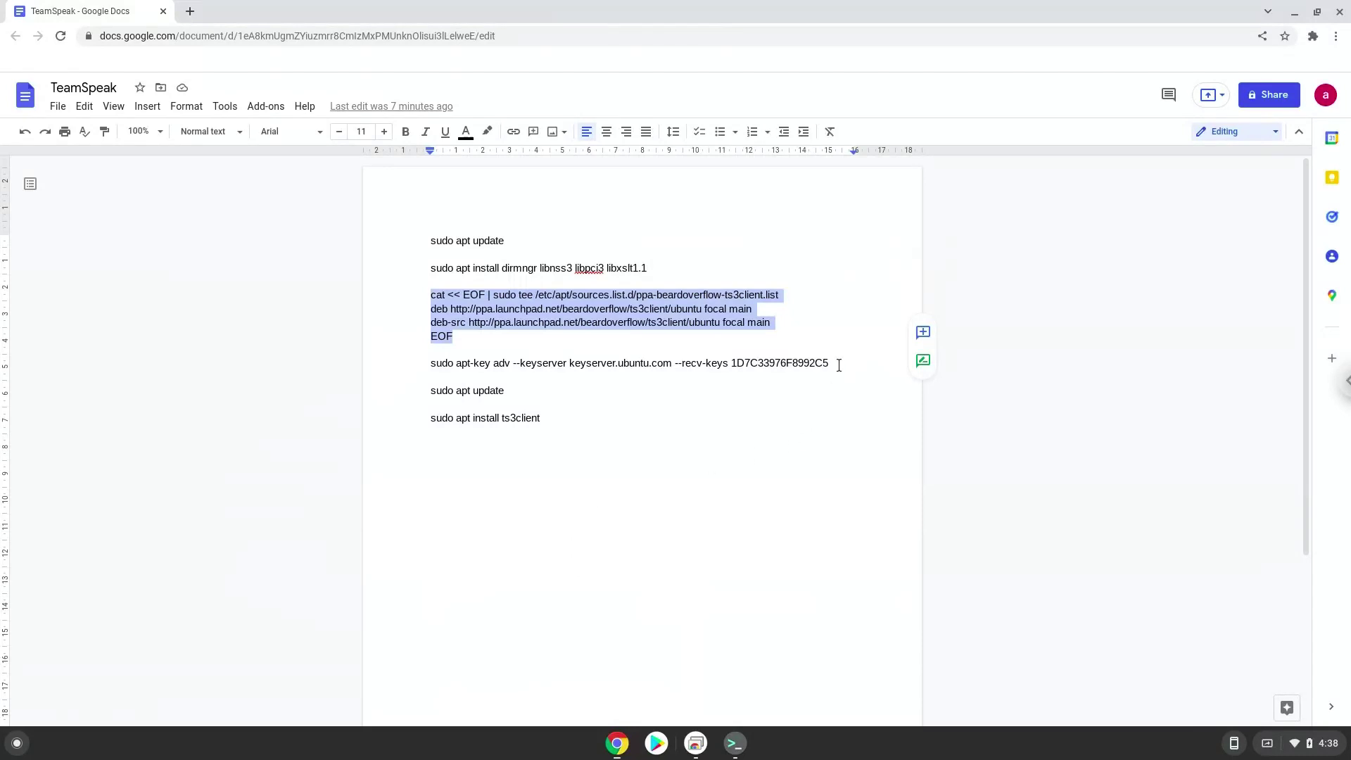
drag(830, 363, 431, 365)
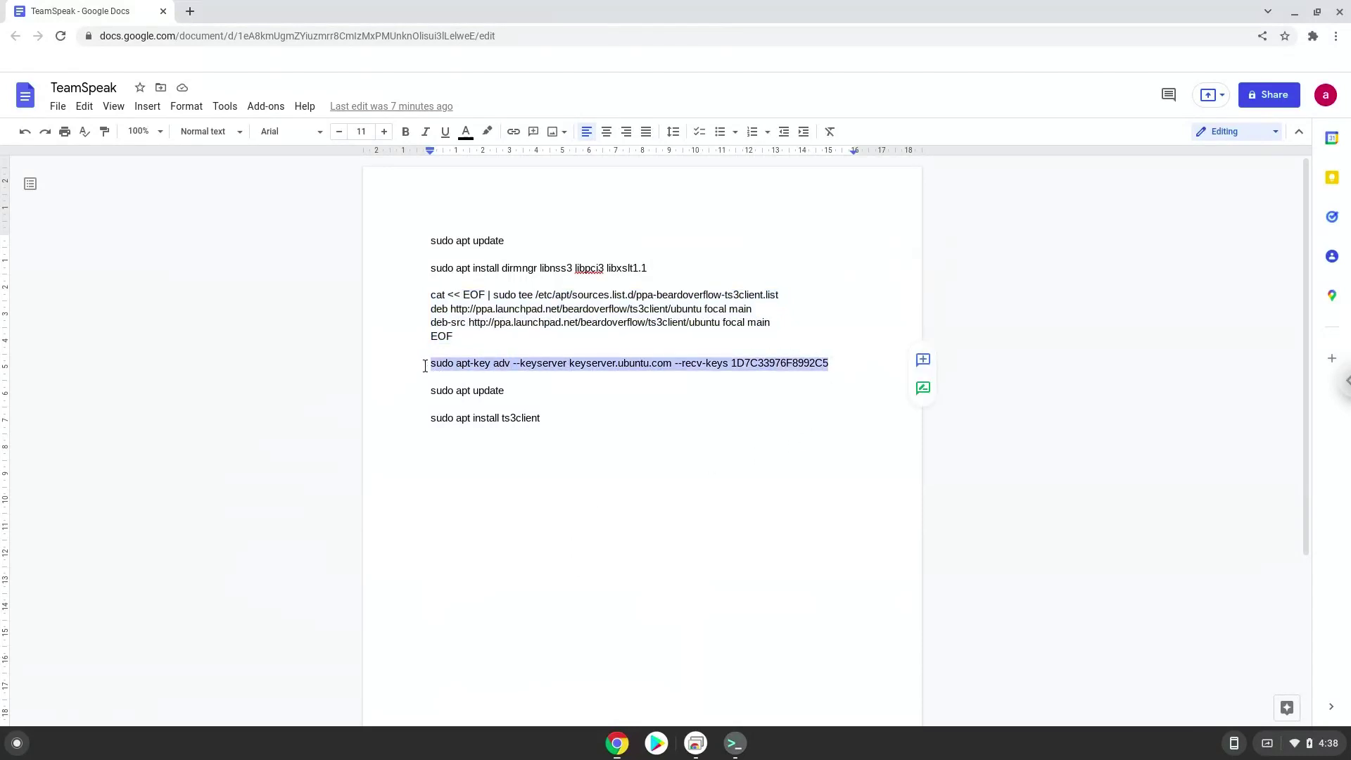
Copy the apt-key line and run it in Terminal, importing key 1D7C33976F8992C5
right_click(468, 371)
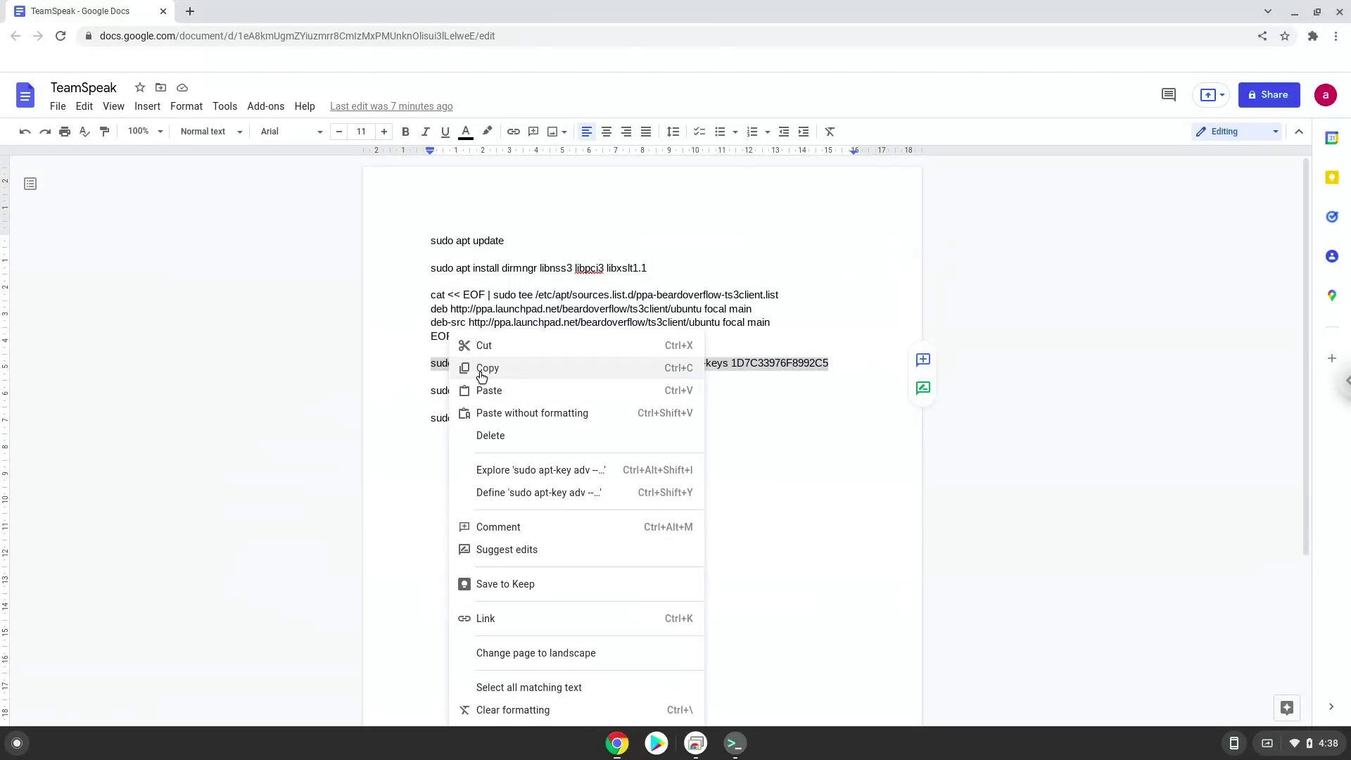
click(470, 369)
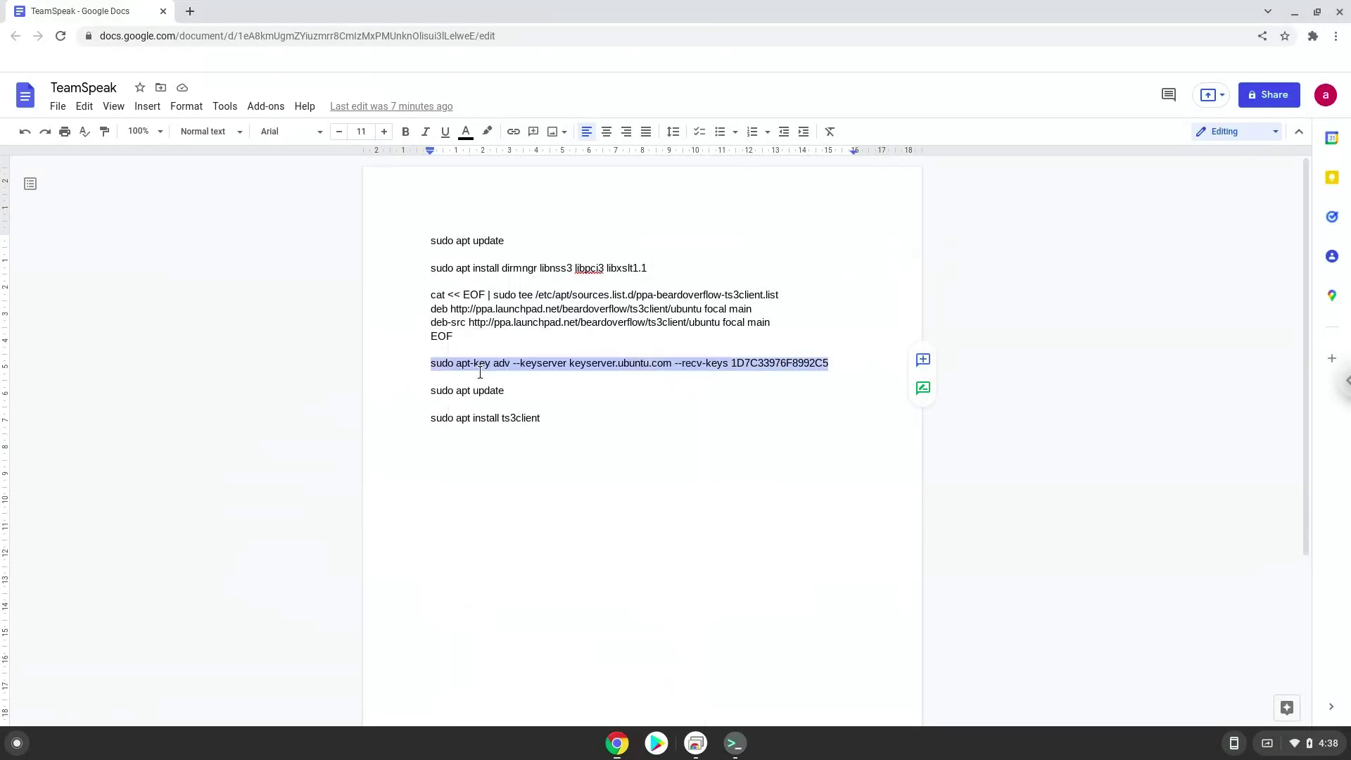
click(735, 744)
key(ctrl+shift+v)
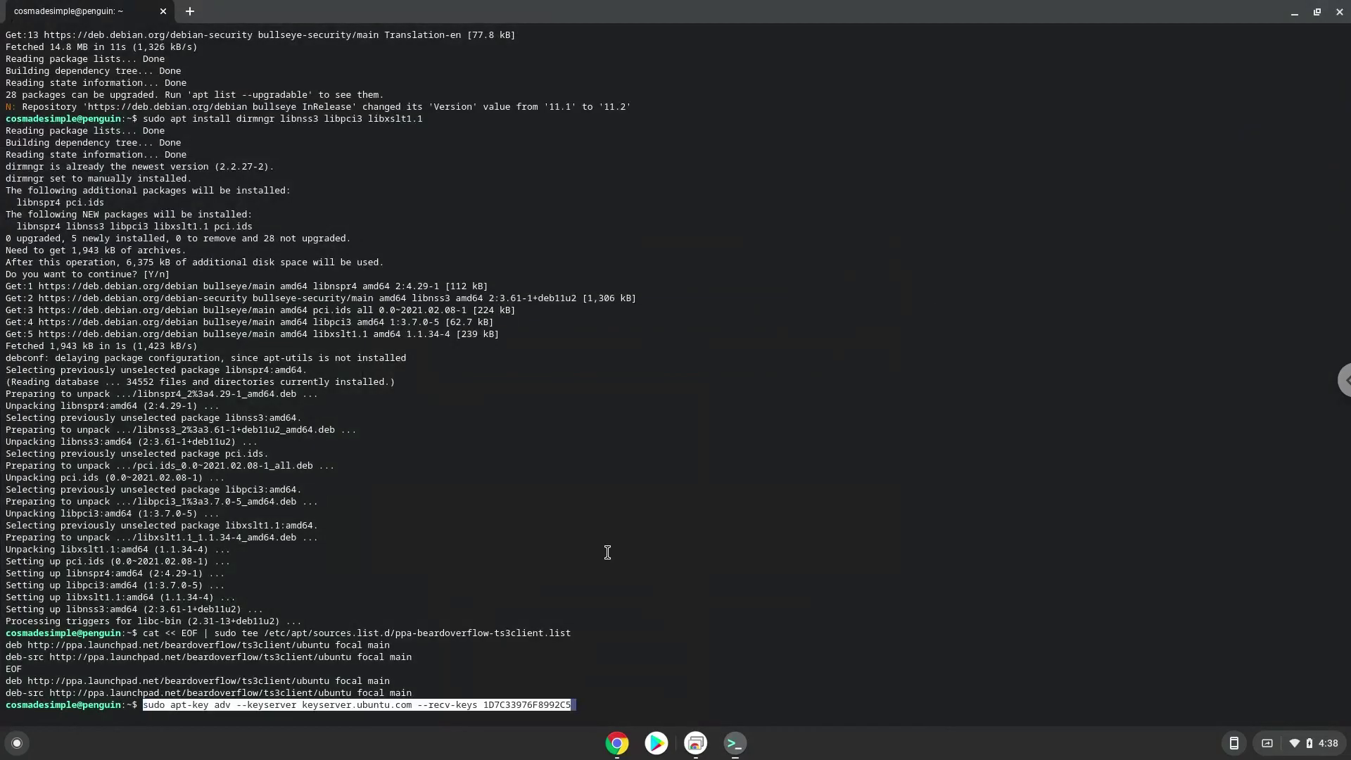
key(Return)
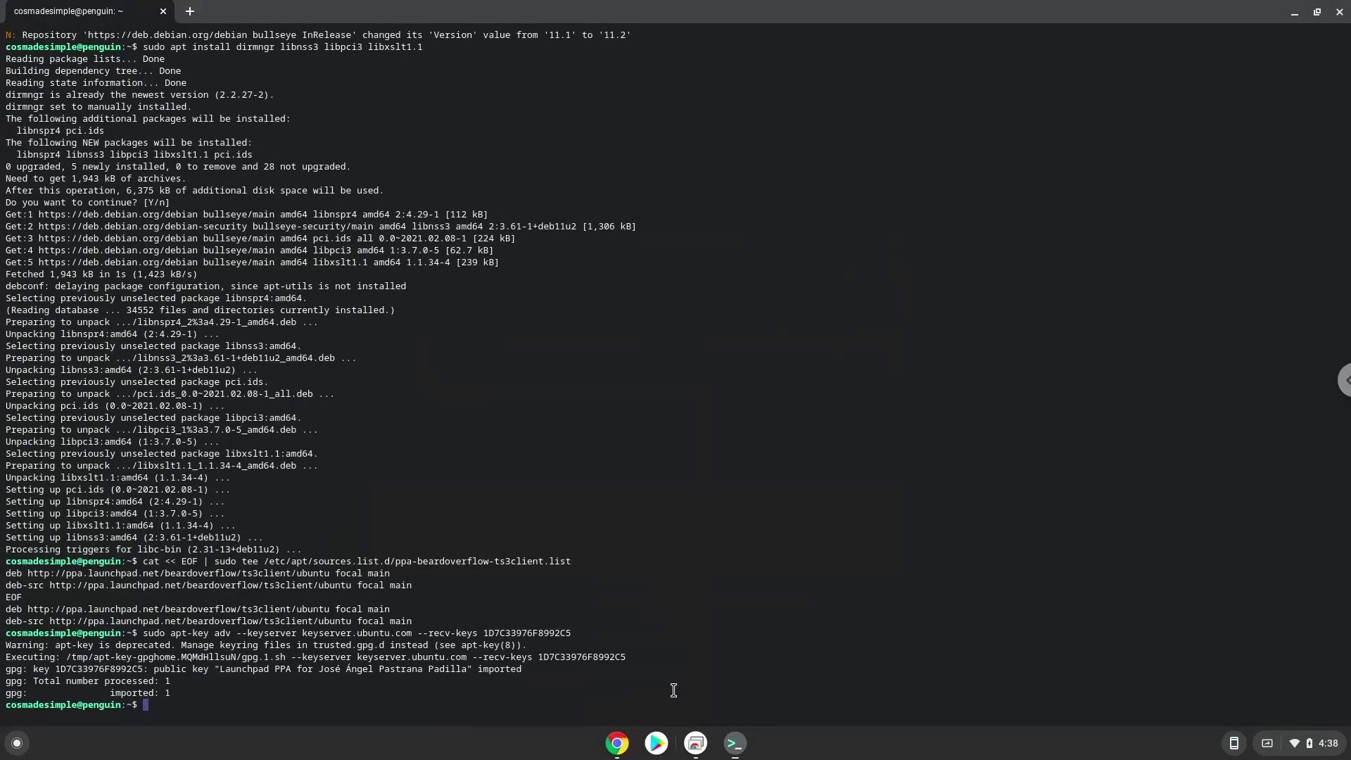
Copy the second 'sudo apt update' line and run it in Terminal to fetch the ts3client PPA lists
click(616, 743)
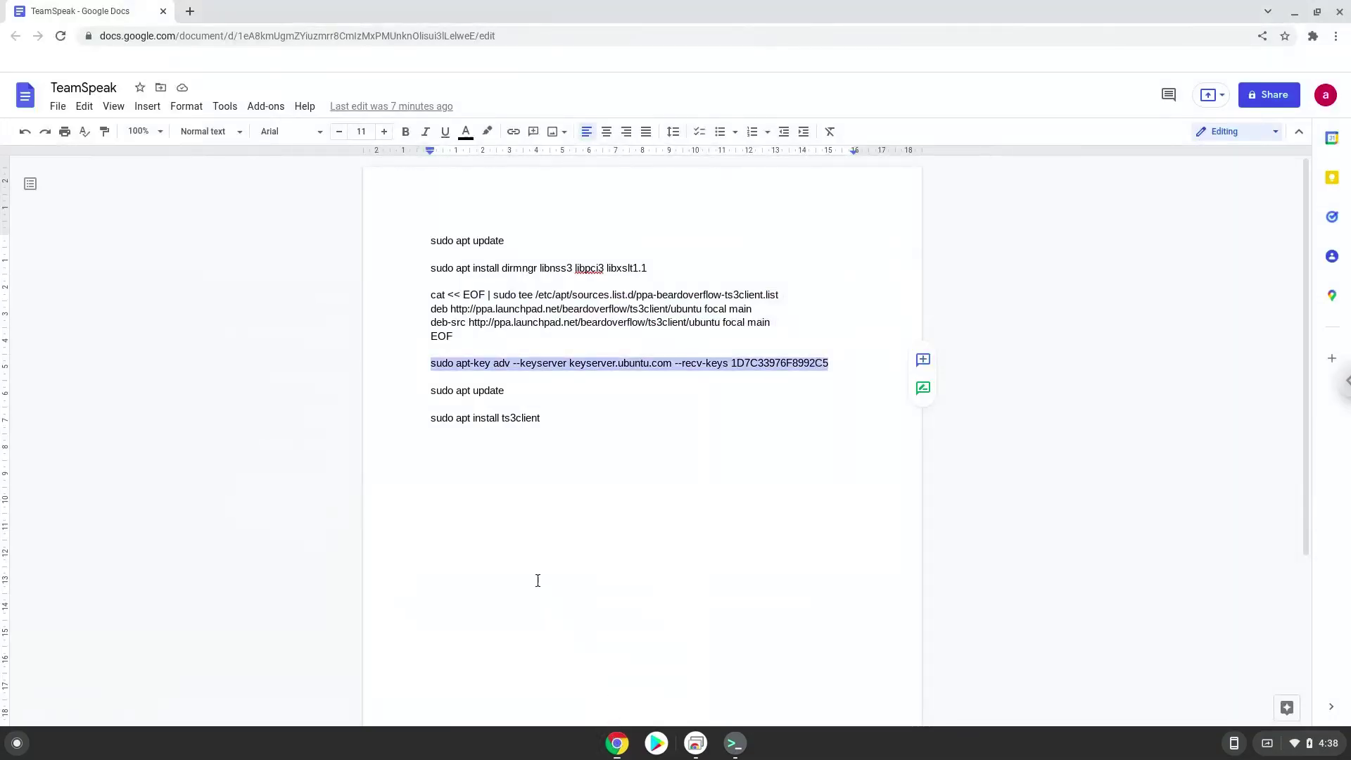
triple_click(472, 393)
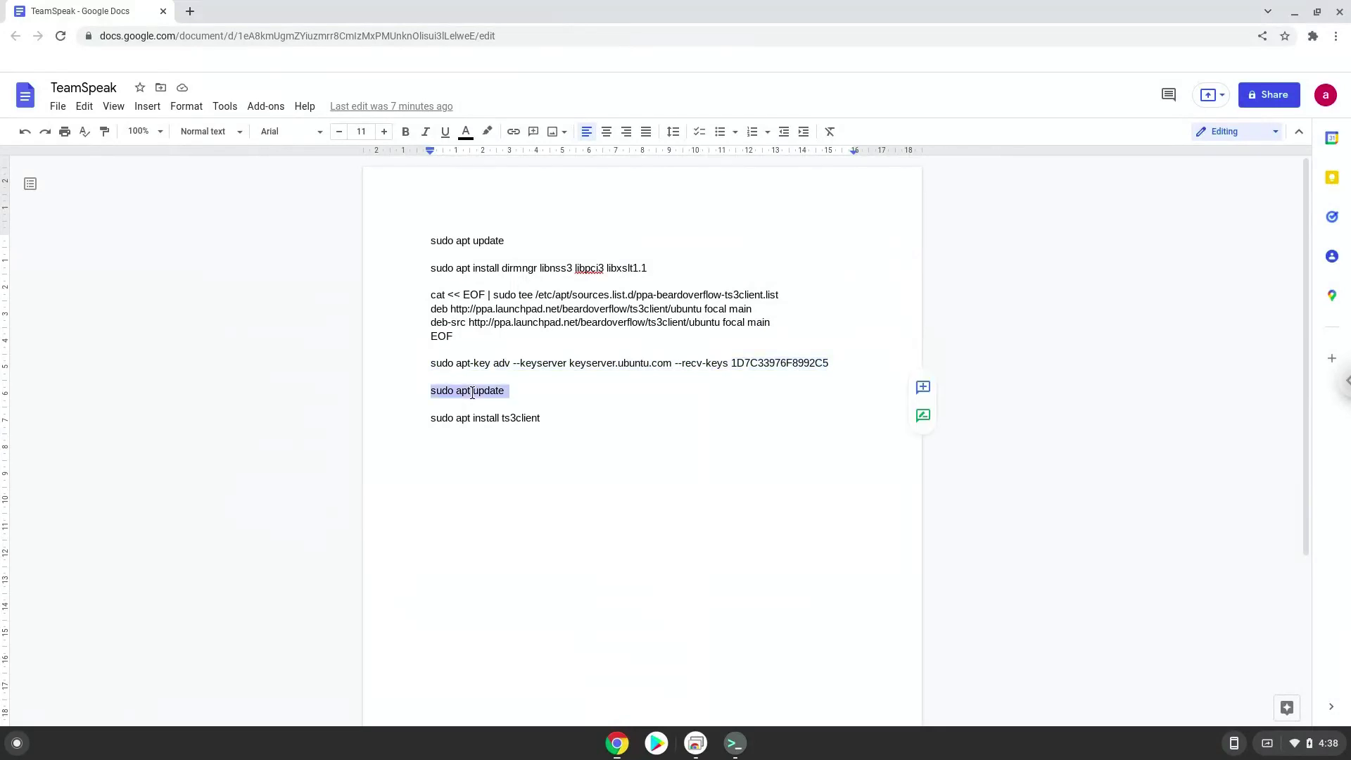
right_click(472, 393)
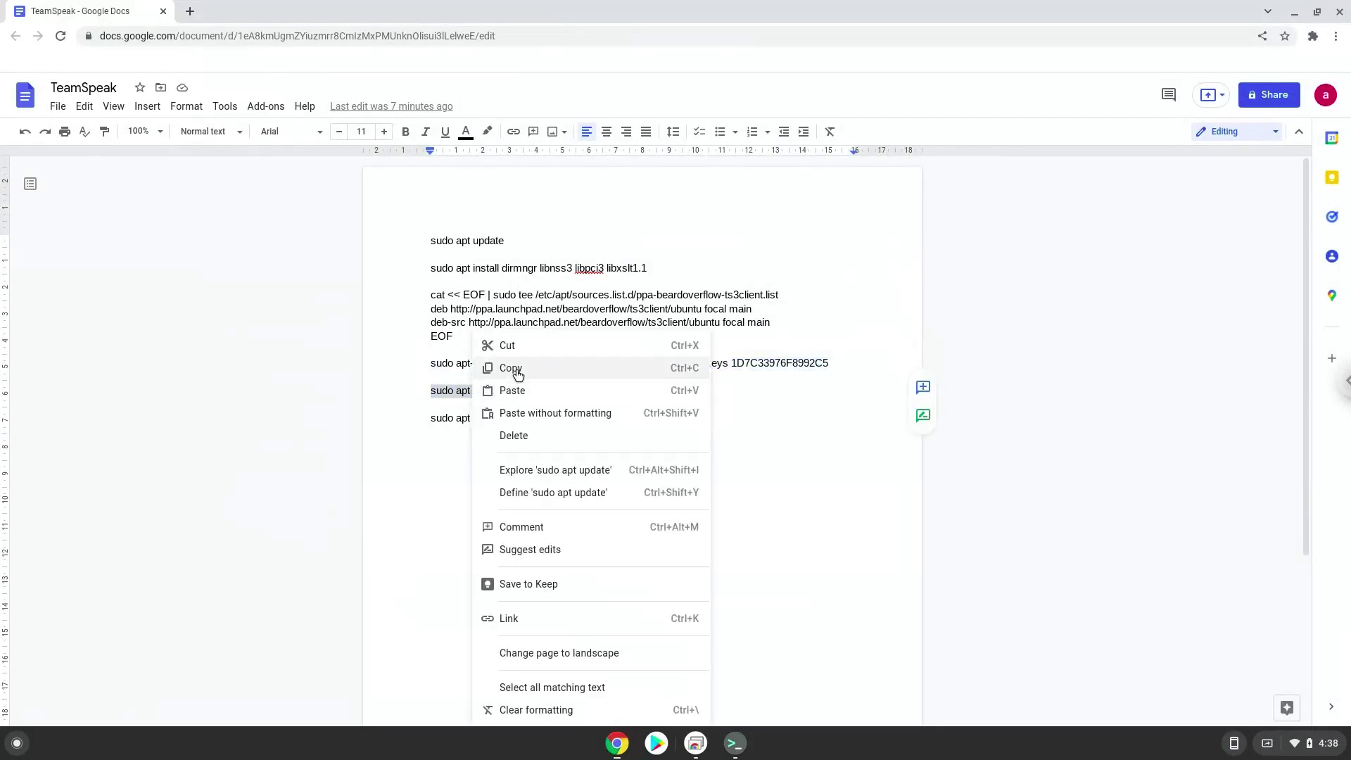
click(517, 370)
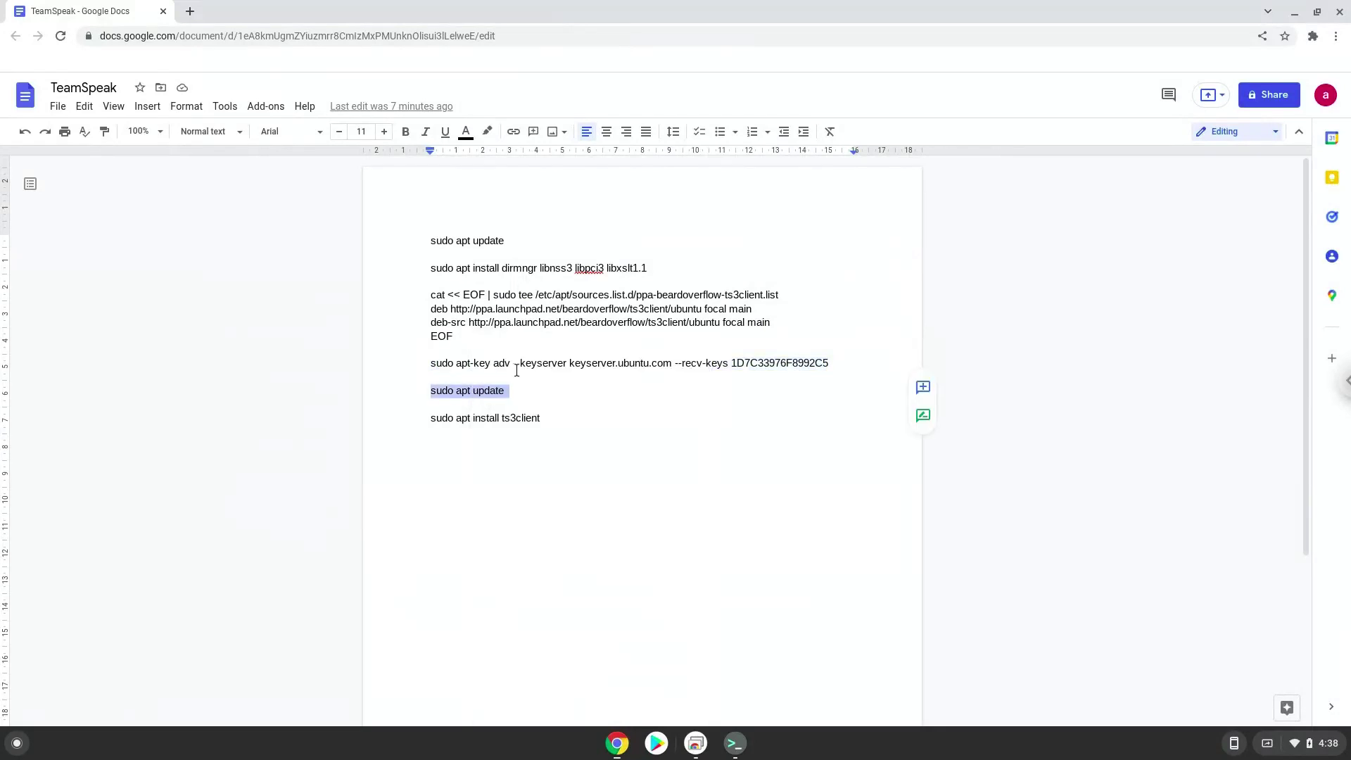
click(736, 744)
key(ctrl+shift+v)
key(Return)
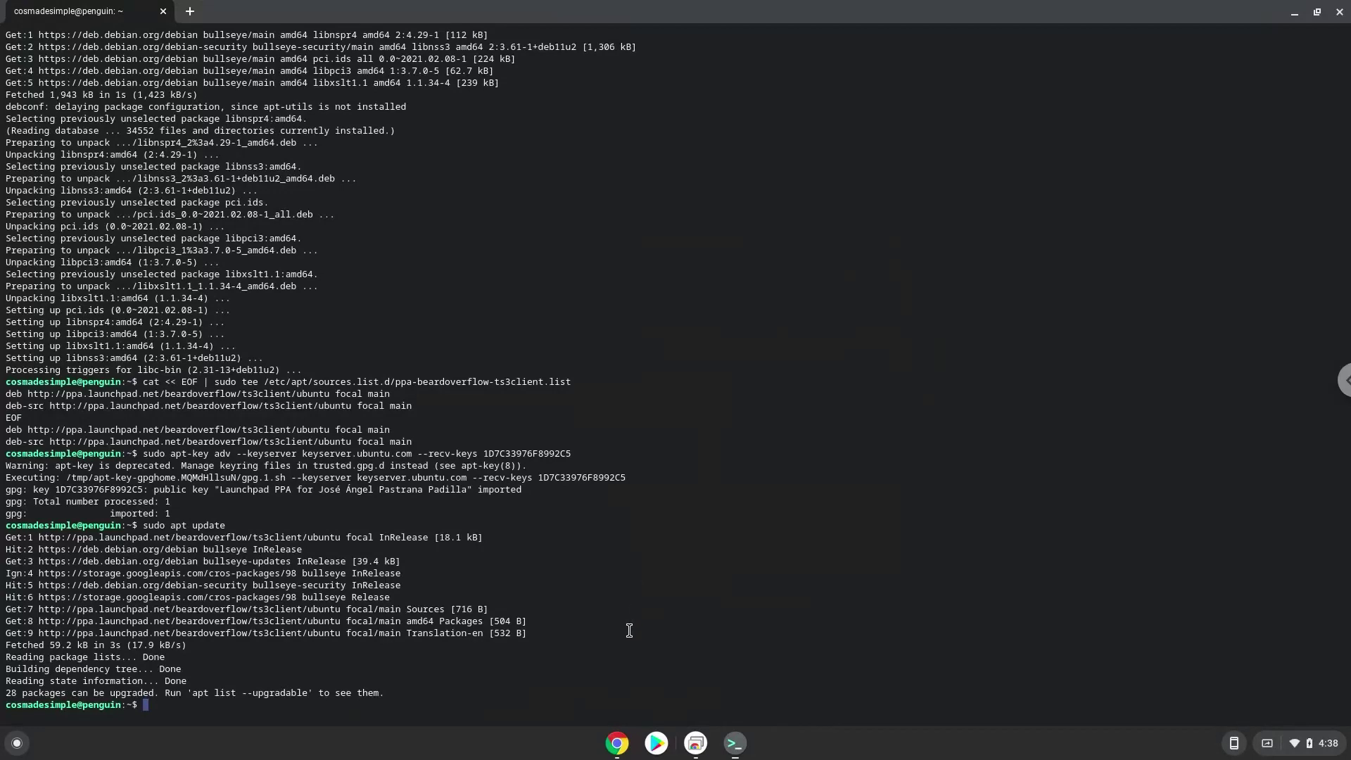
Copy 'sudo apt install ts3client' and run it in Terminal, installing ts3client 3.5.6
click(618, 744)
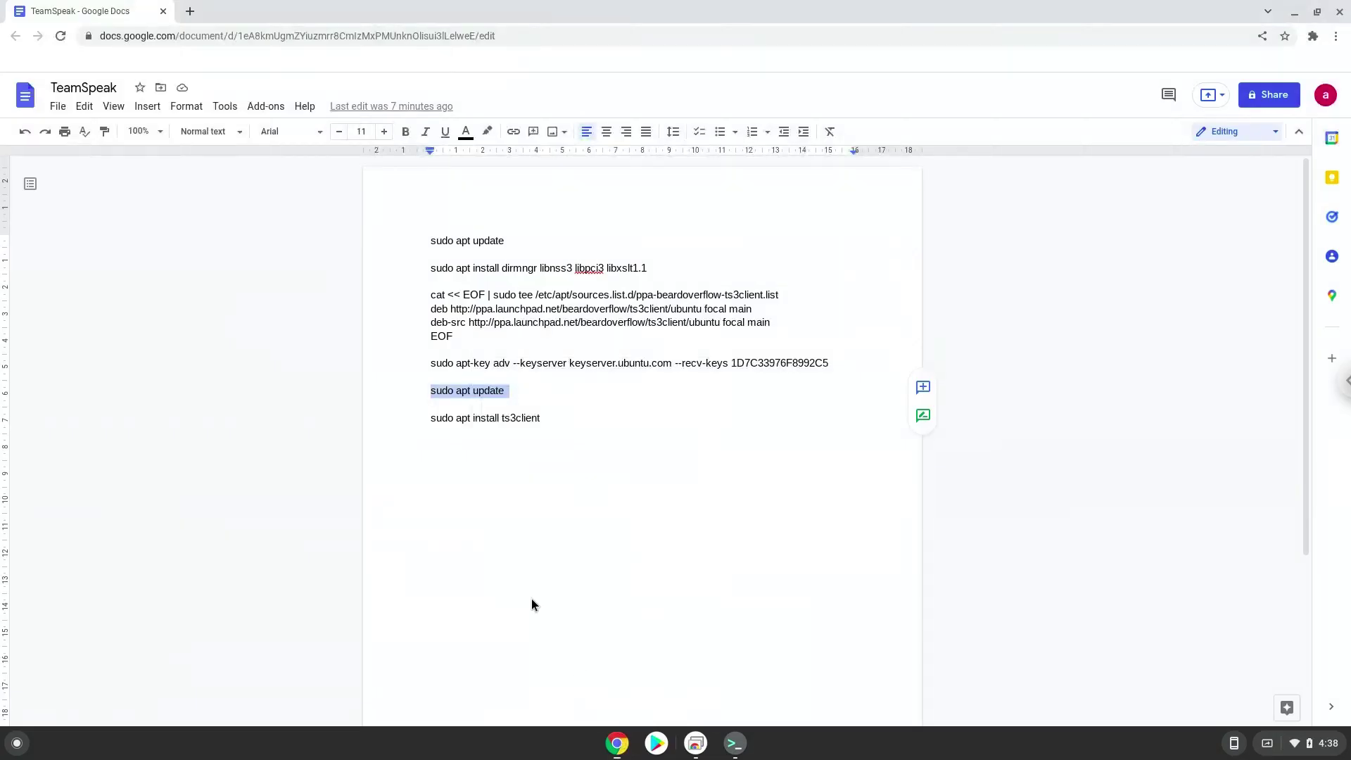
triple_click(489, 417)
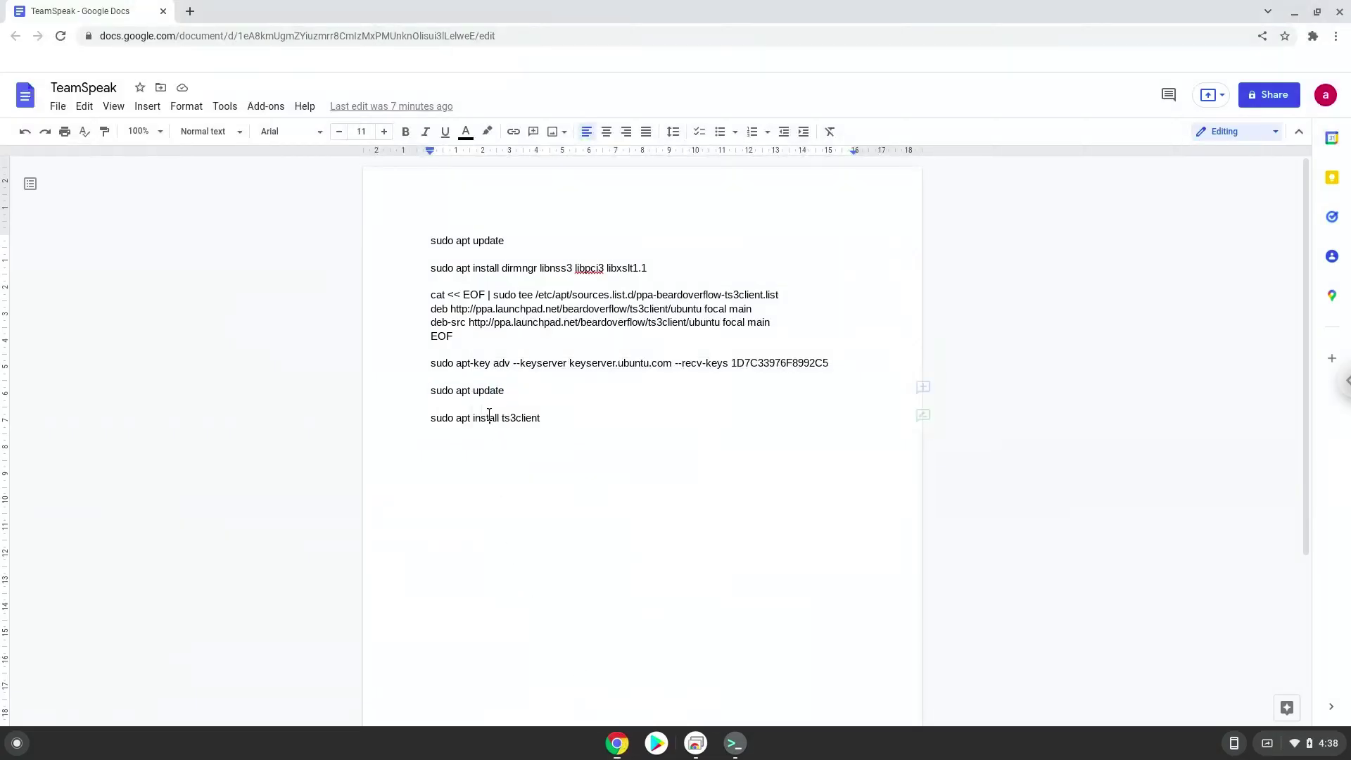
right_click(489, 415)
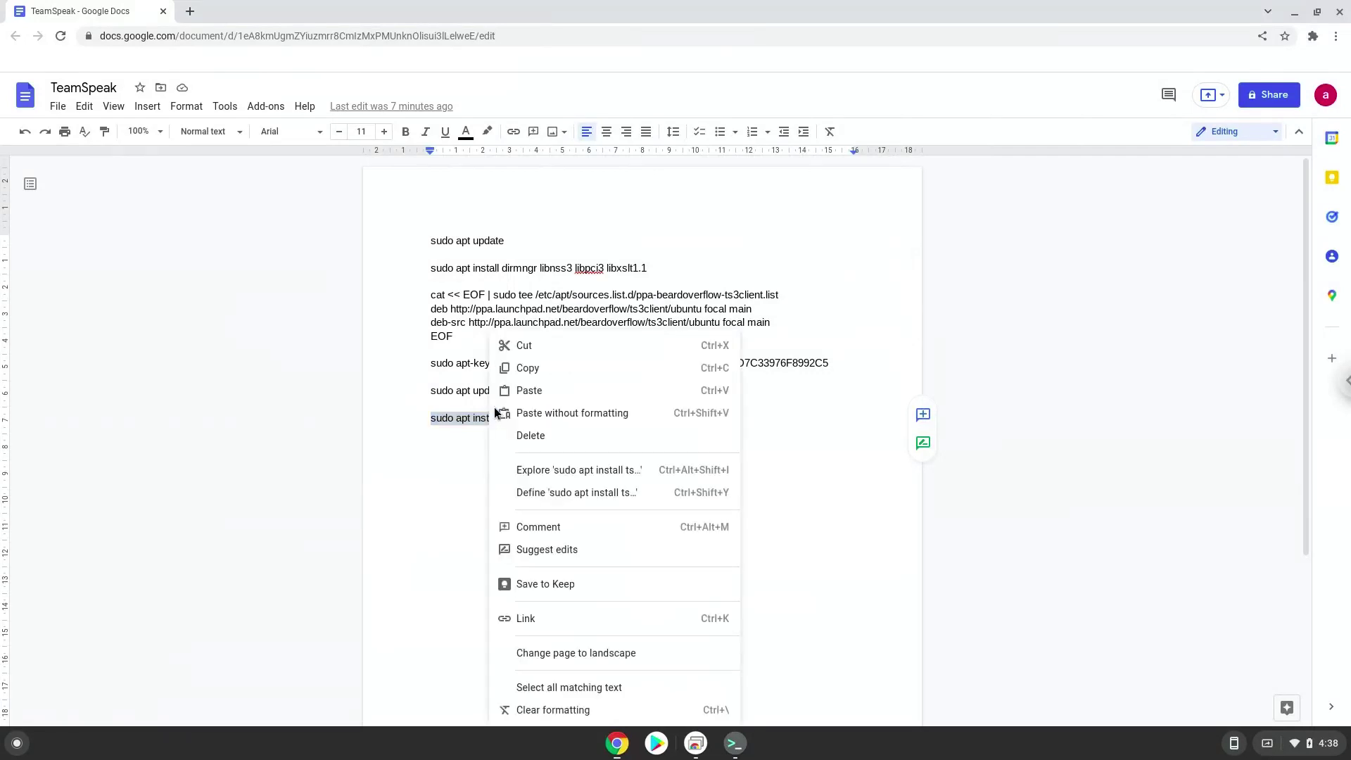
click(530, 370)
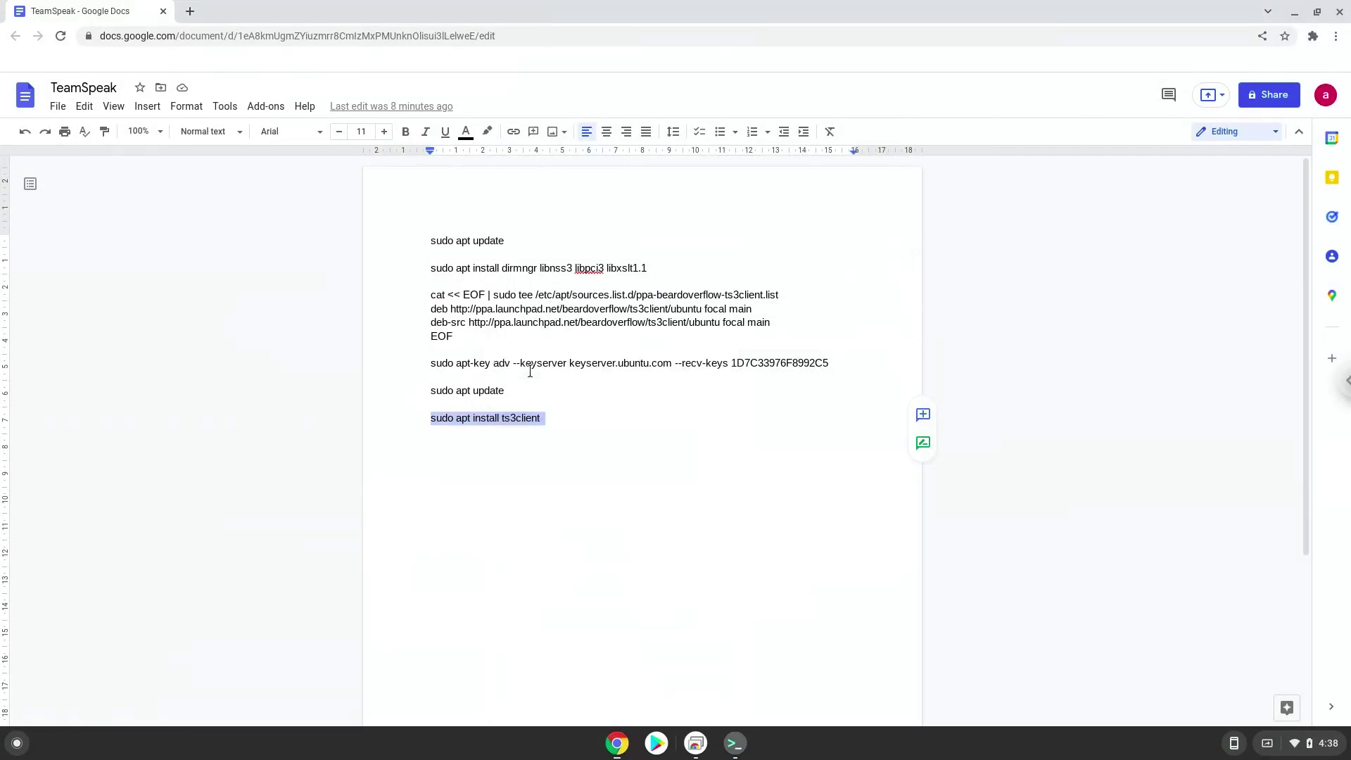
click(736, 743)
key(ctrl+shift+v)
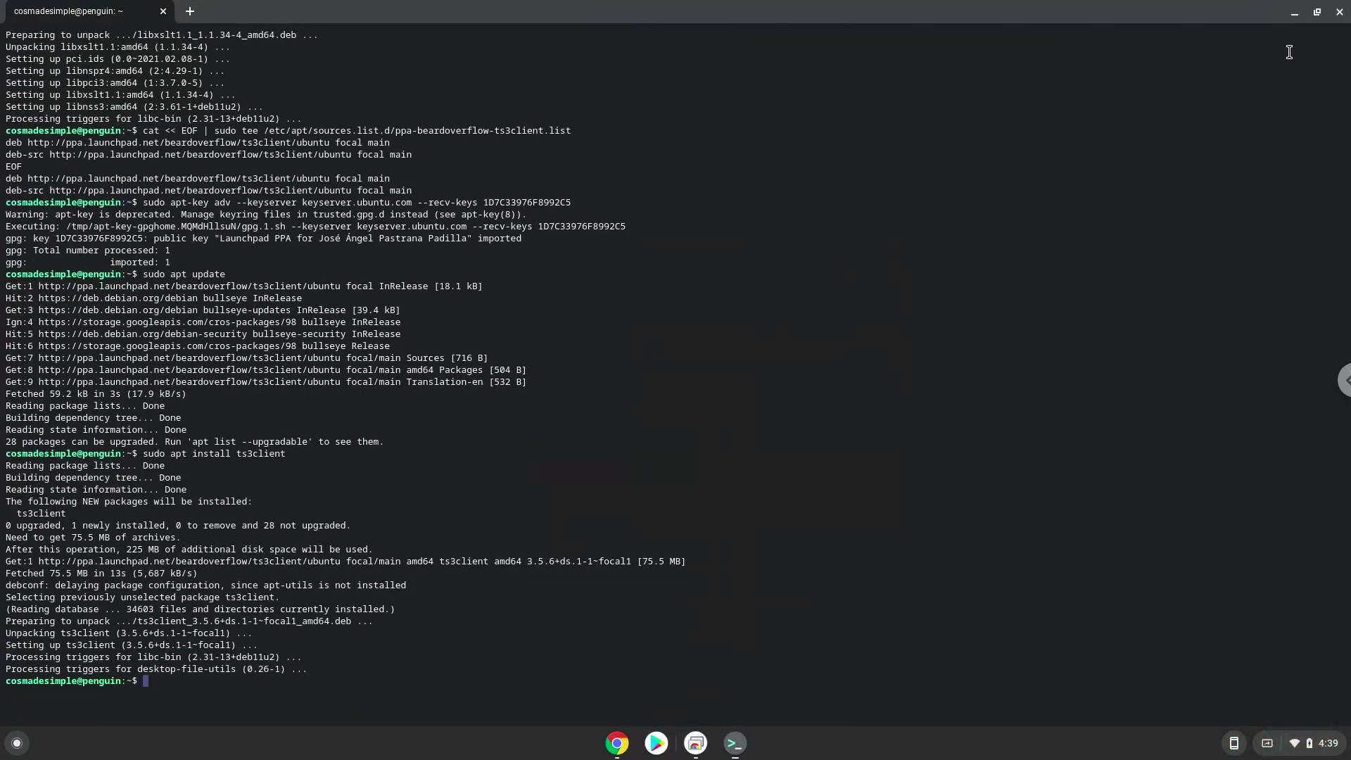
Close Terminal confirming Leave, then launch TeamSpeak 3 from the Launcher's Linux apps folder
click(1336, 12)
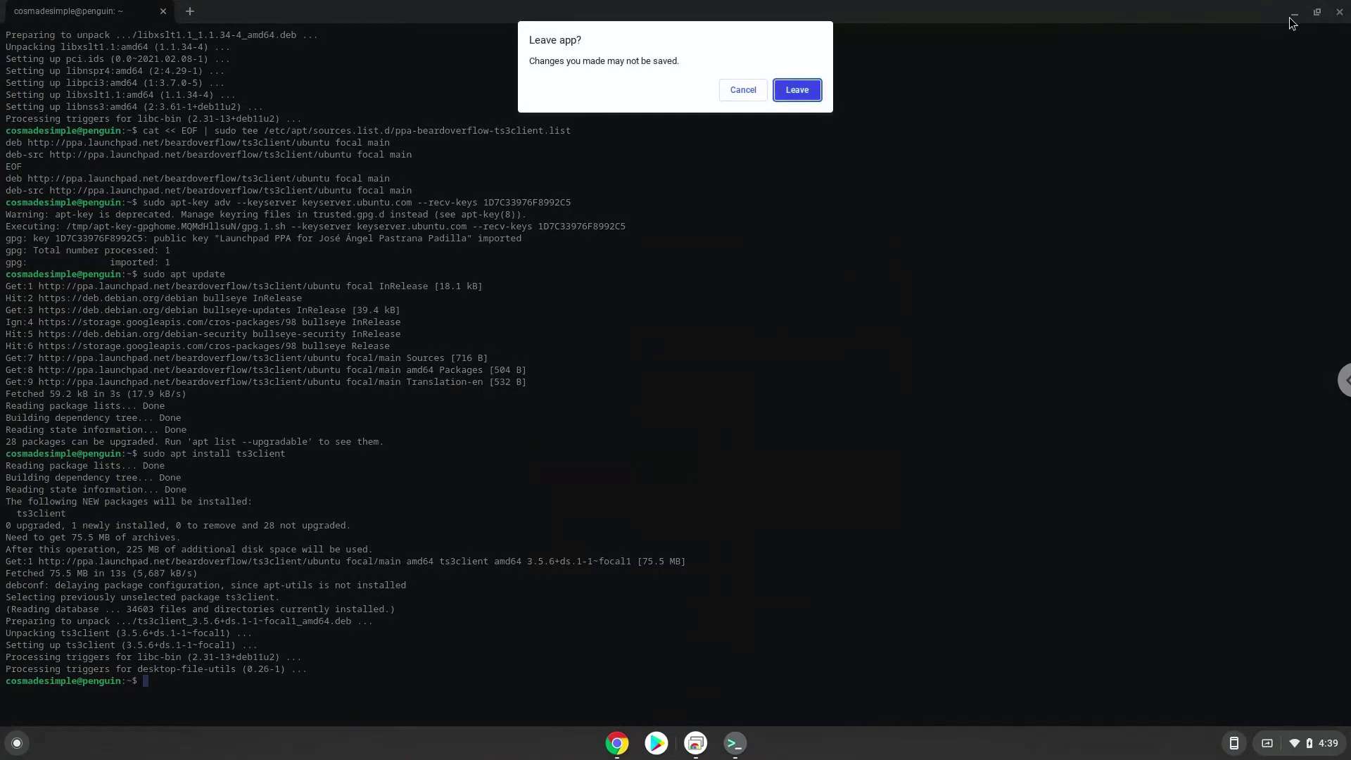
click(794, 90)
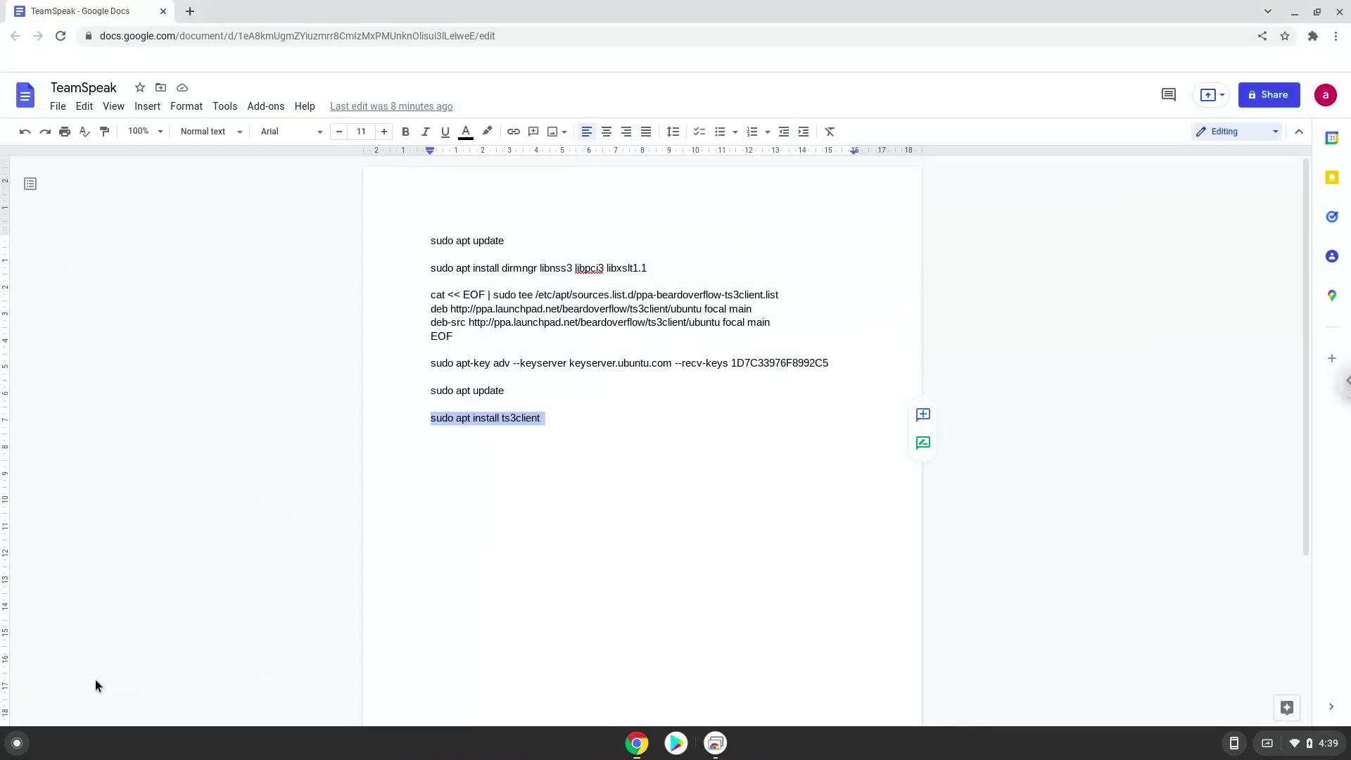
click(17, 743)
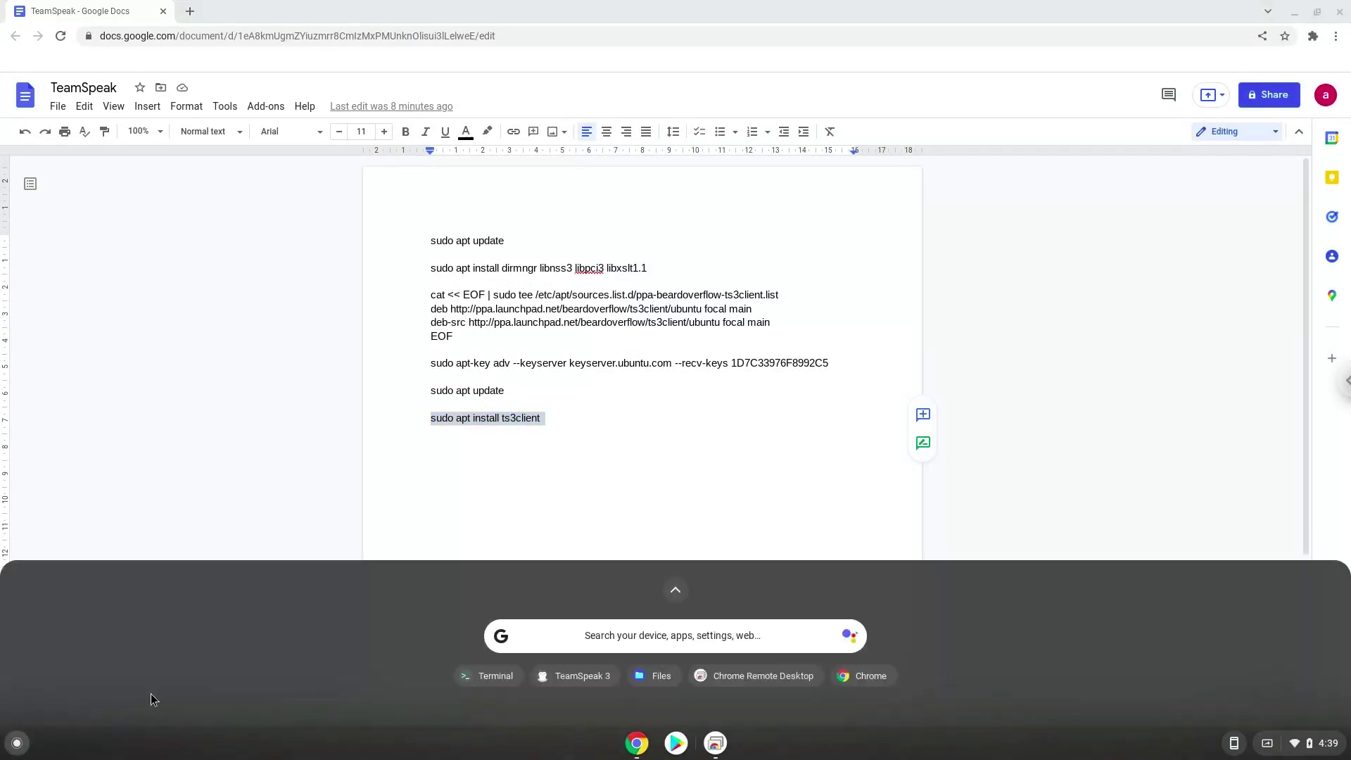
click(674, 592)
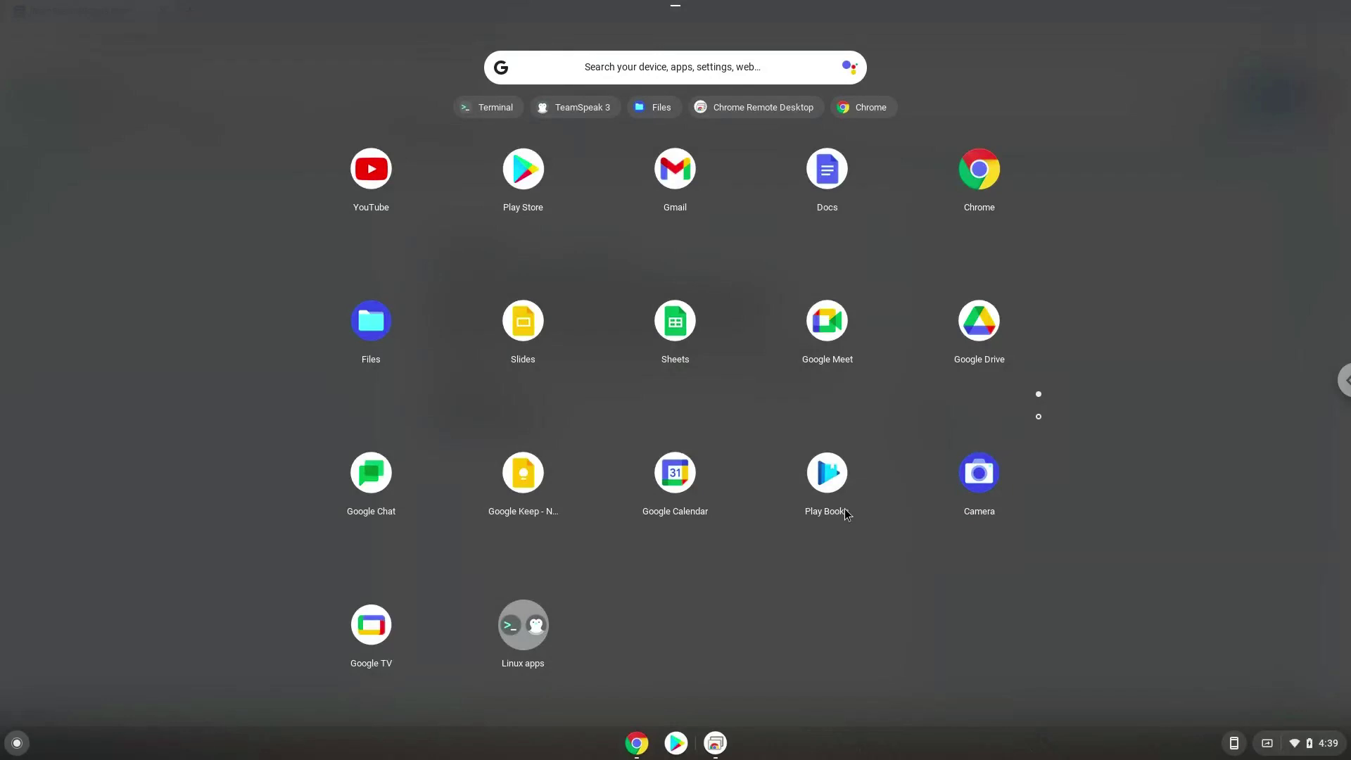
click(515, 624)
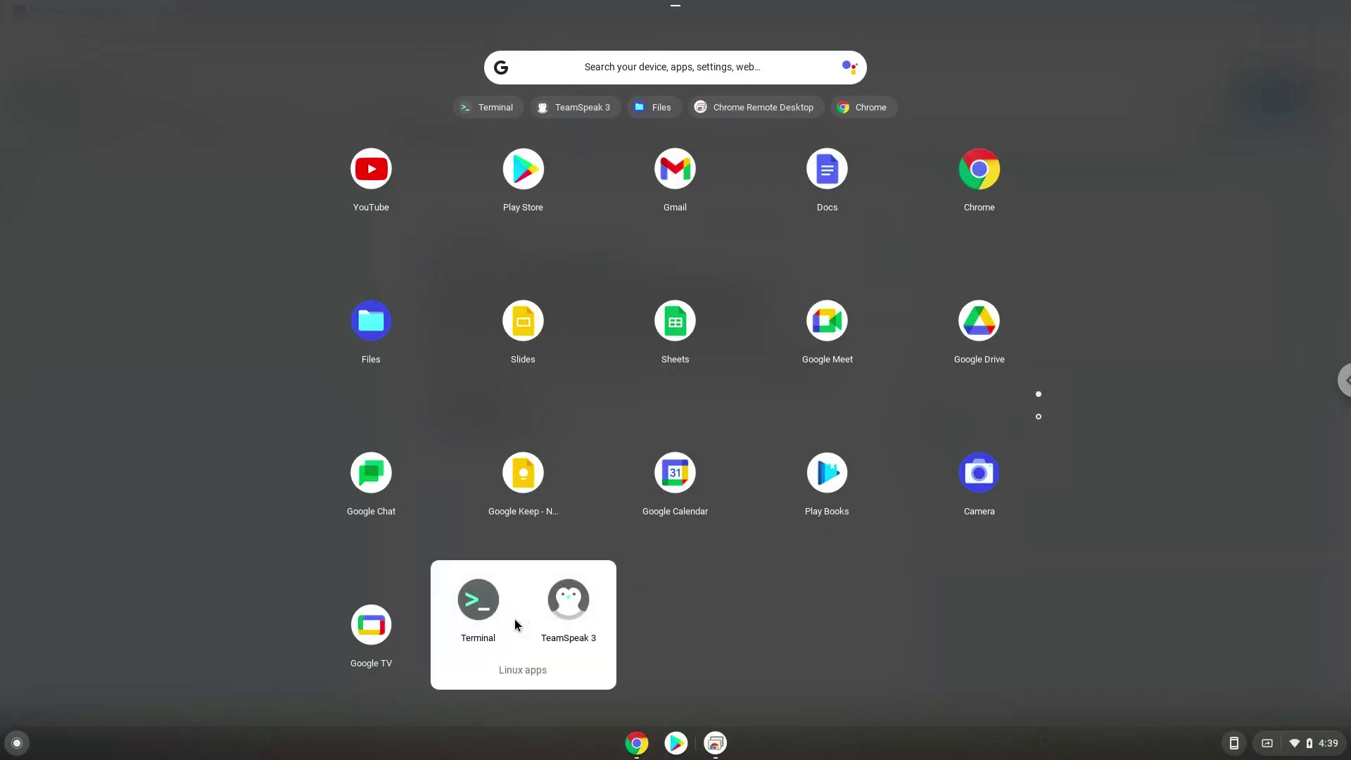
click(567, 600)
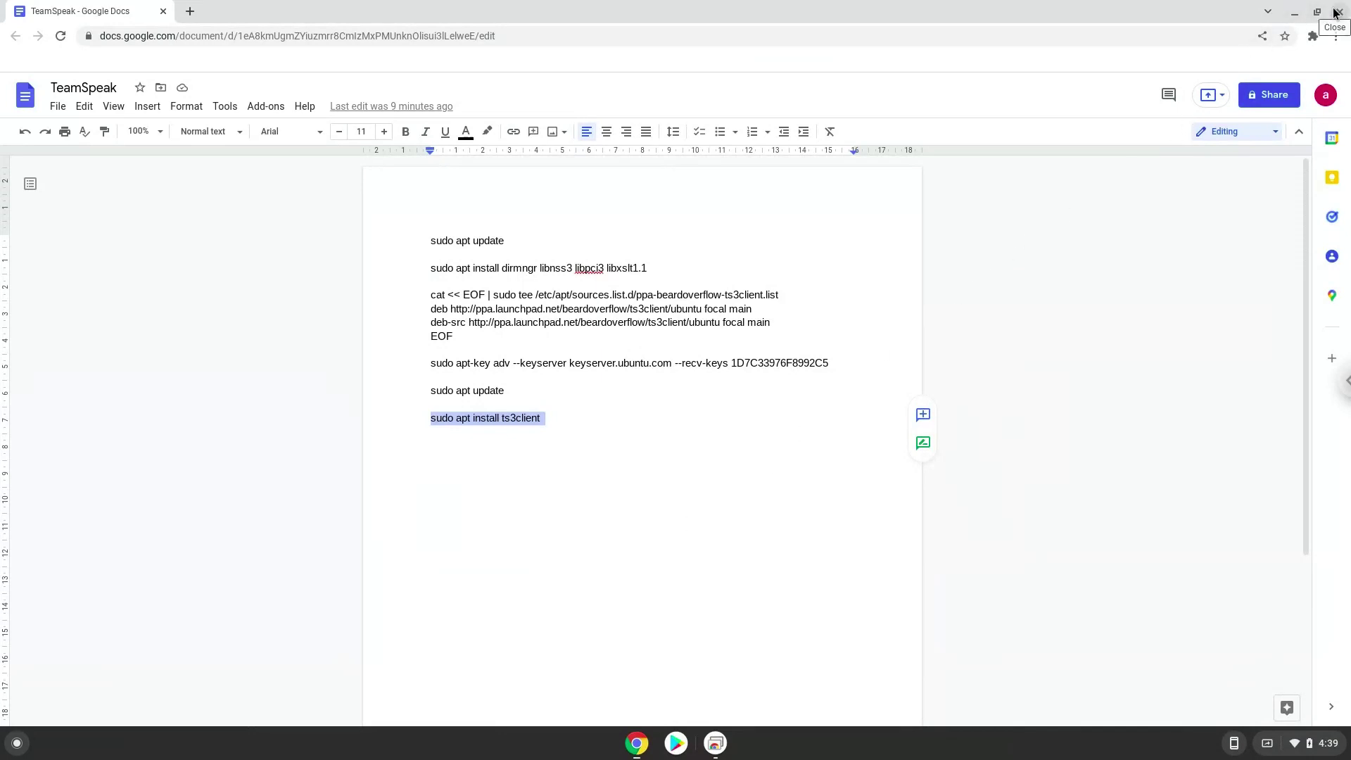
Close Google Docs, accept the TeamSpeak terms and conditions, and dismiss the next-generation introduction screen
click(1336, 13)
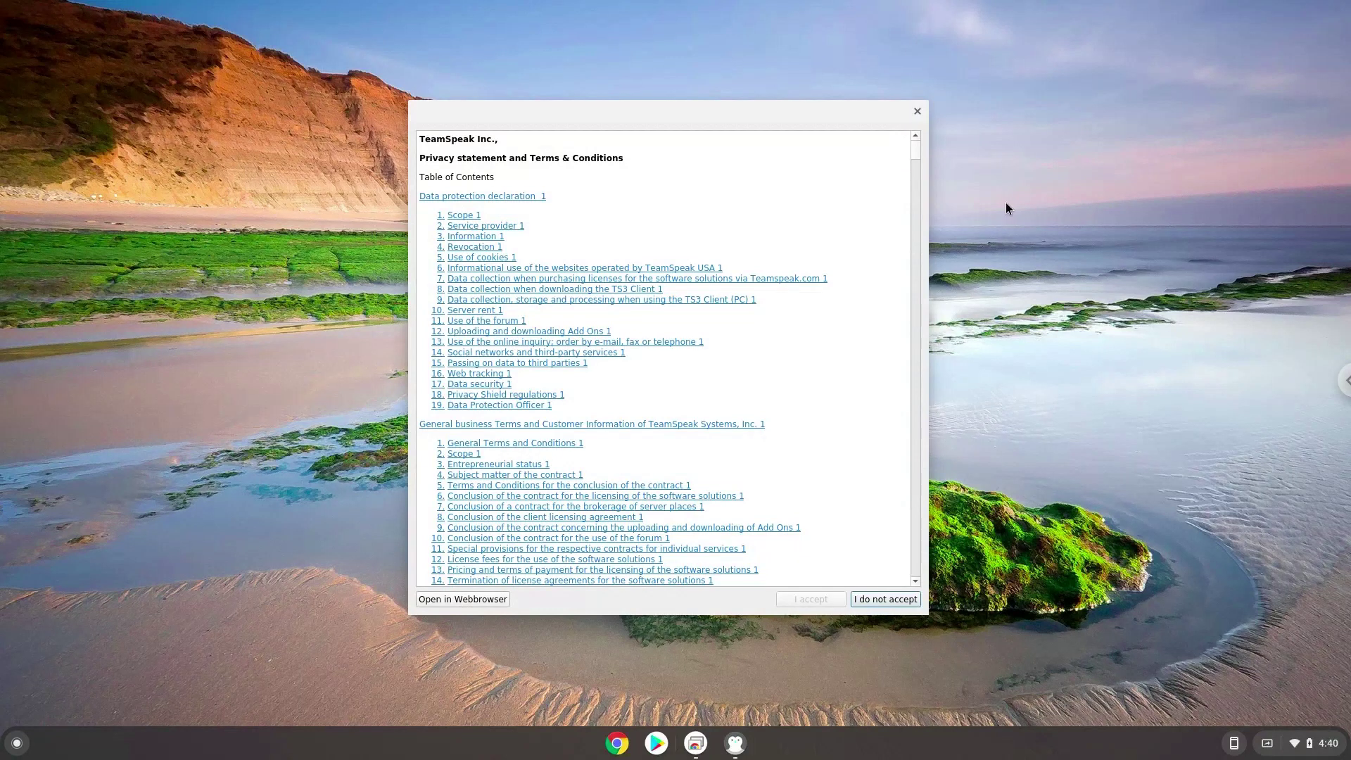
drag(915, 150, 897, 615)
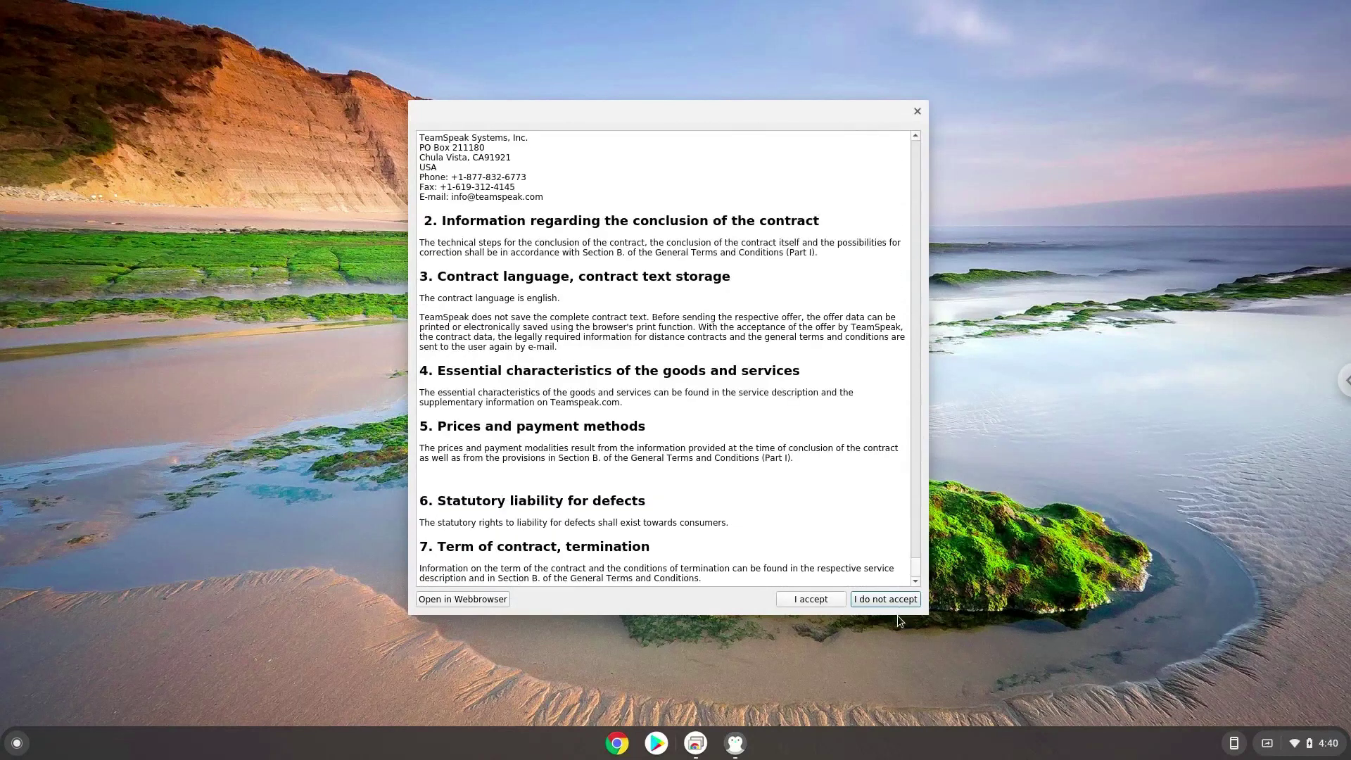
click(814, 598)
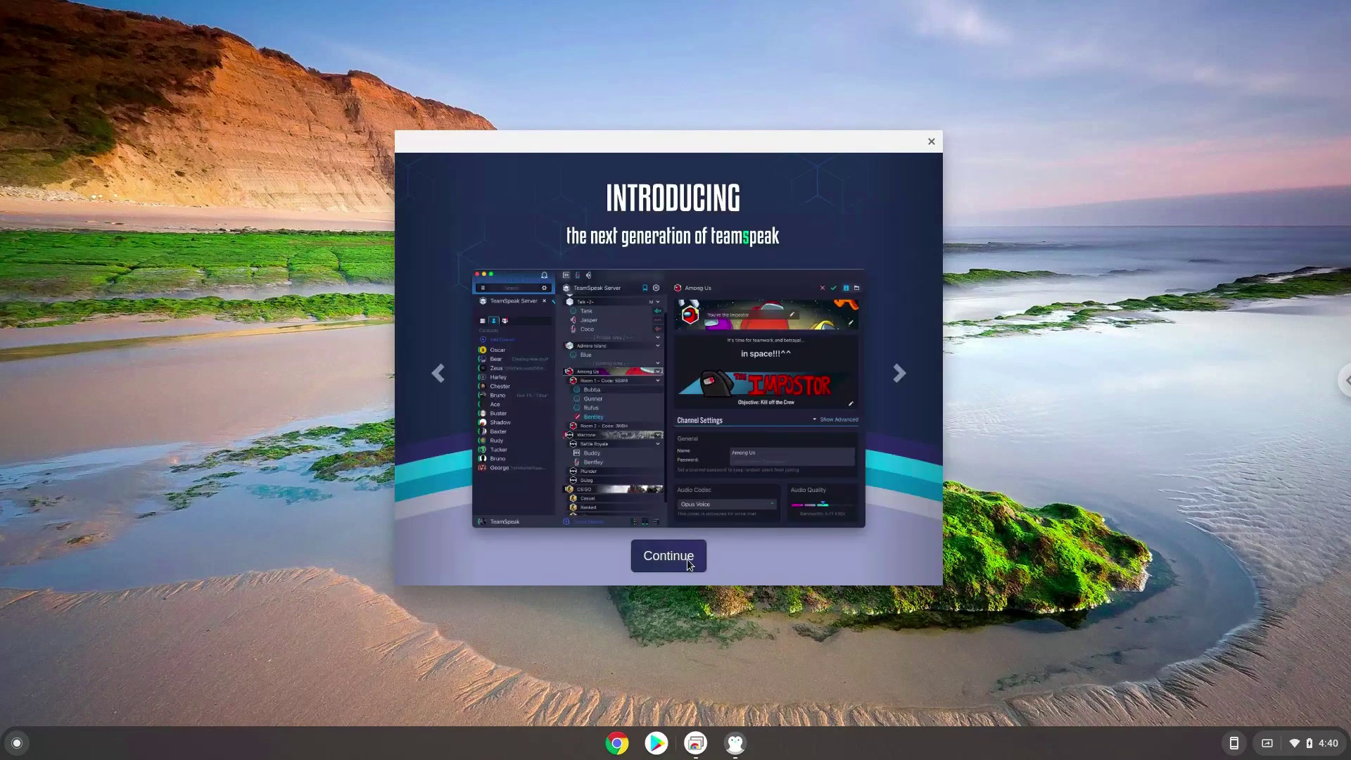
click(674, 560)
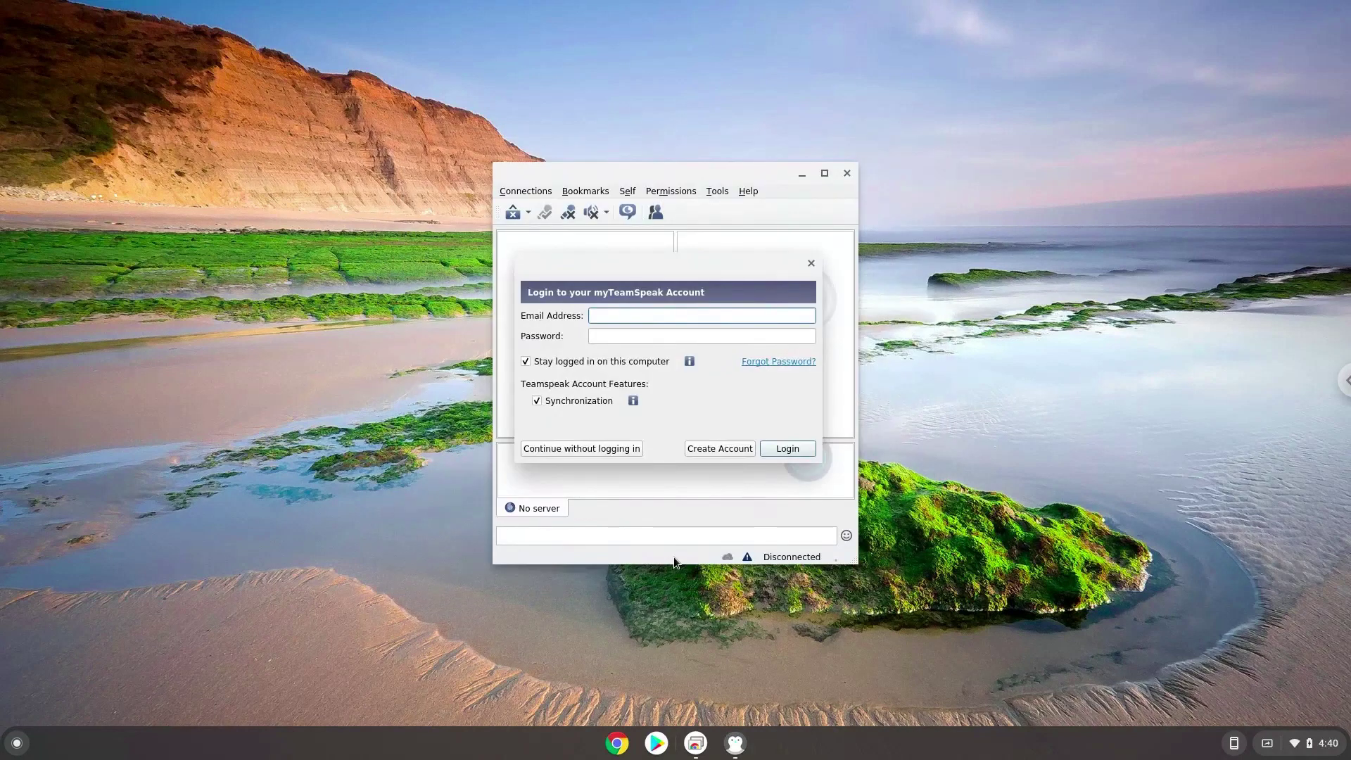